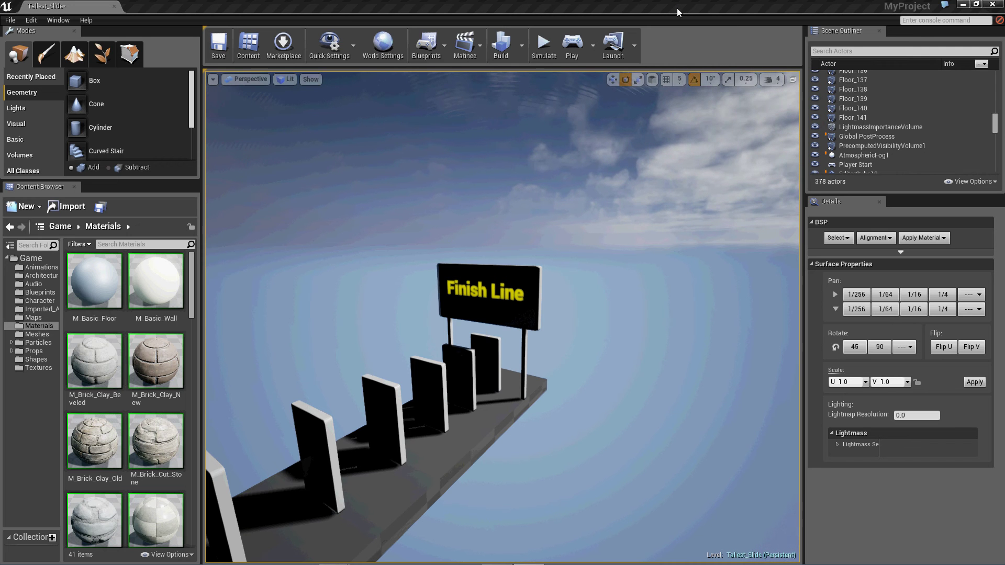
Fly the camera close to the black and yellow Finish Line sign on two posts
key(w)
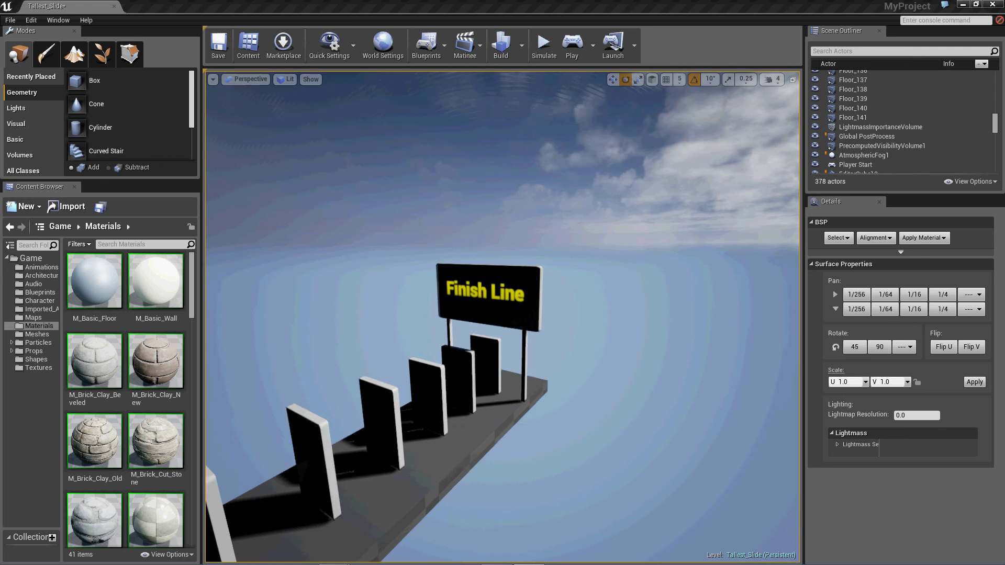
key(w)
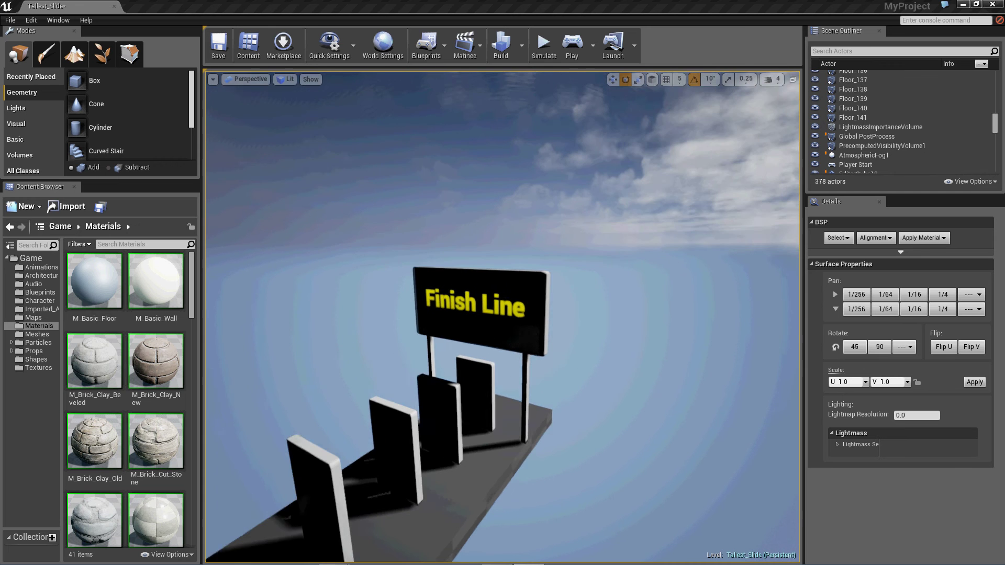
key(w)
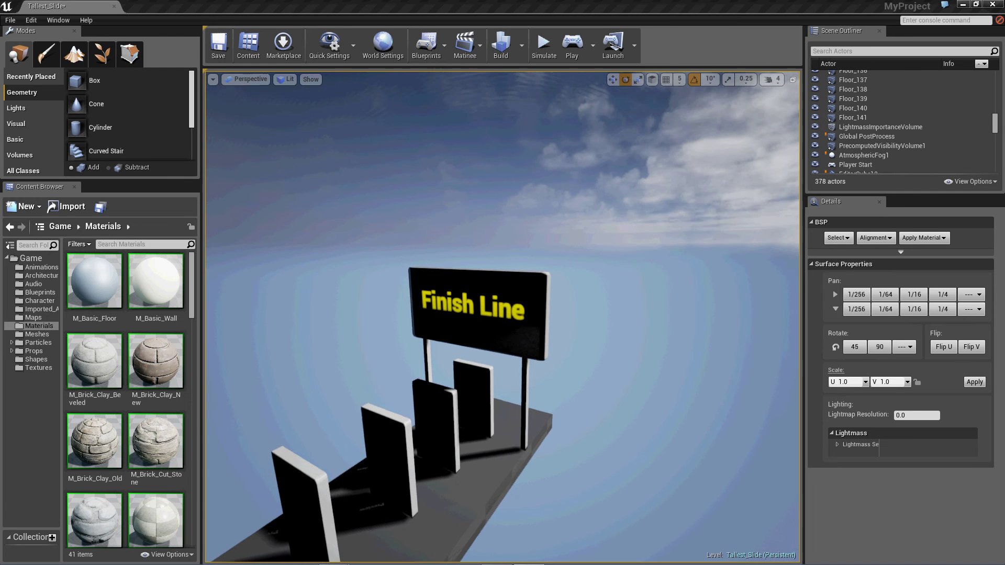
key(w)
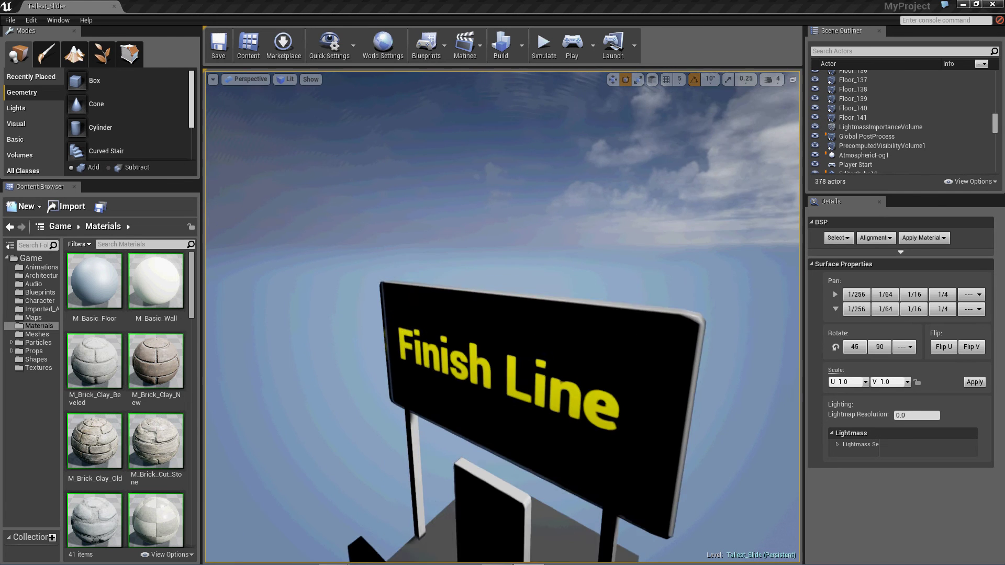
key(w)
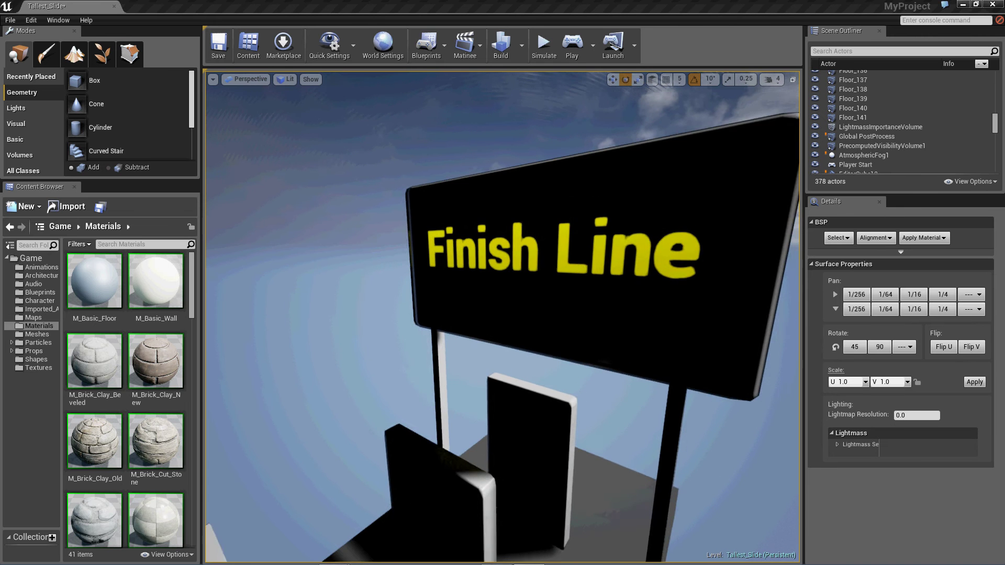
key(w)
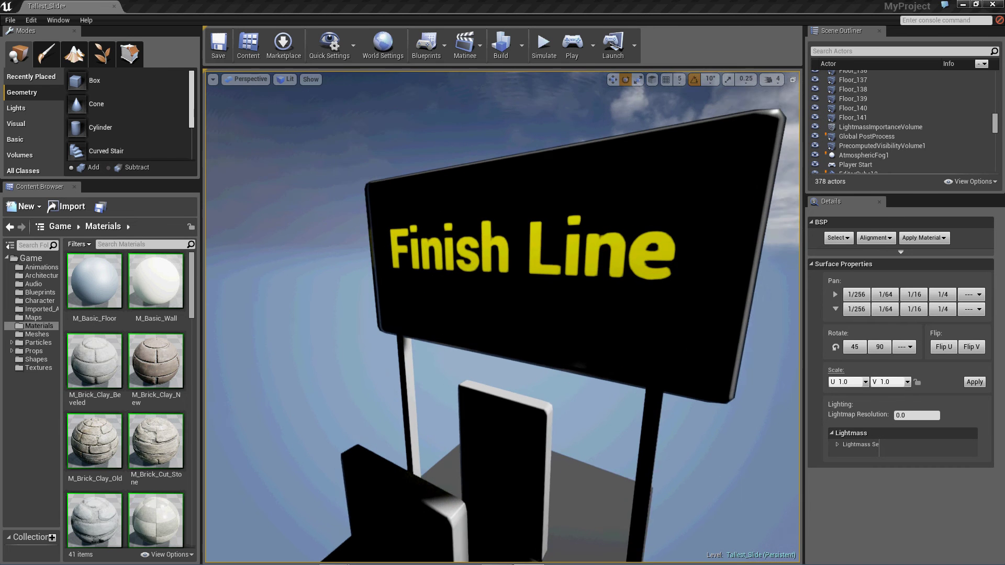
key(a)
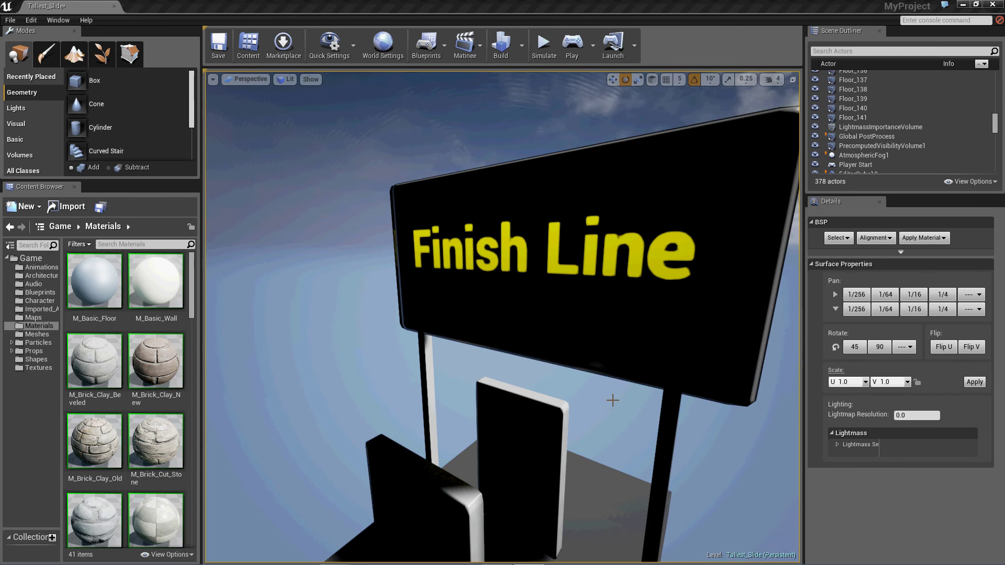
Fly up the slide to frame the top platform's 'very top of the tallest slide' sign
right_drag(503, 314, 424, 314)
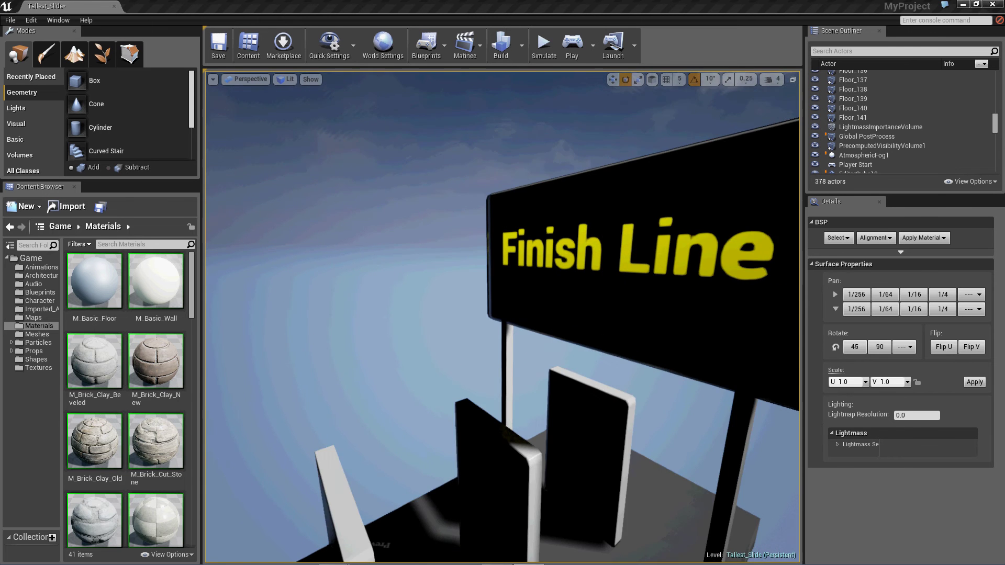
mouse_move(502, 314)
right_down()
mouse_move(471, 299)
mouse_move(502, 251)
right_up()
right_drag(524, 360, 523, 416)
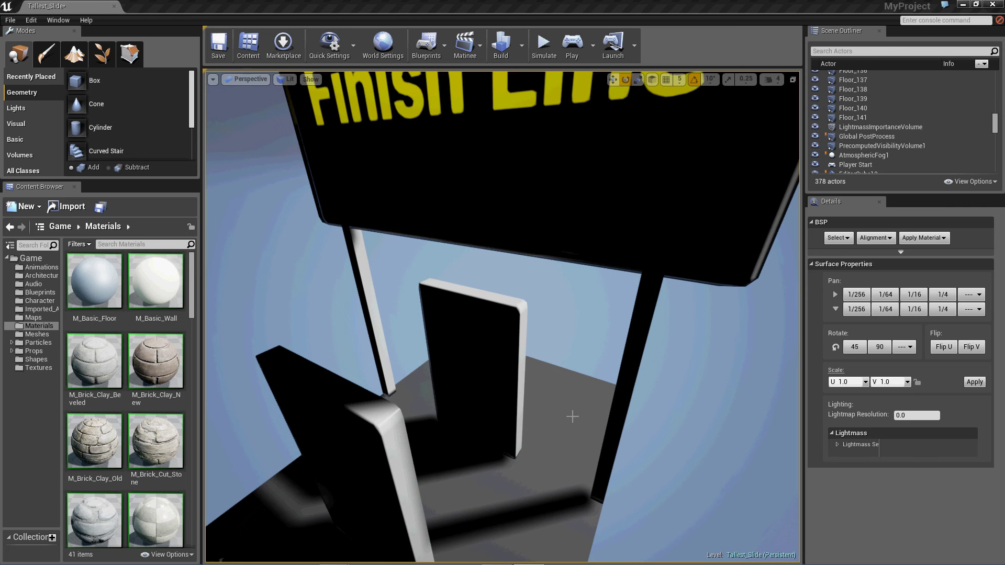
right_drag(572, 416, 582, 404)
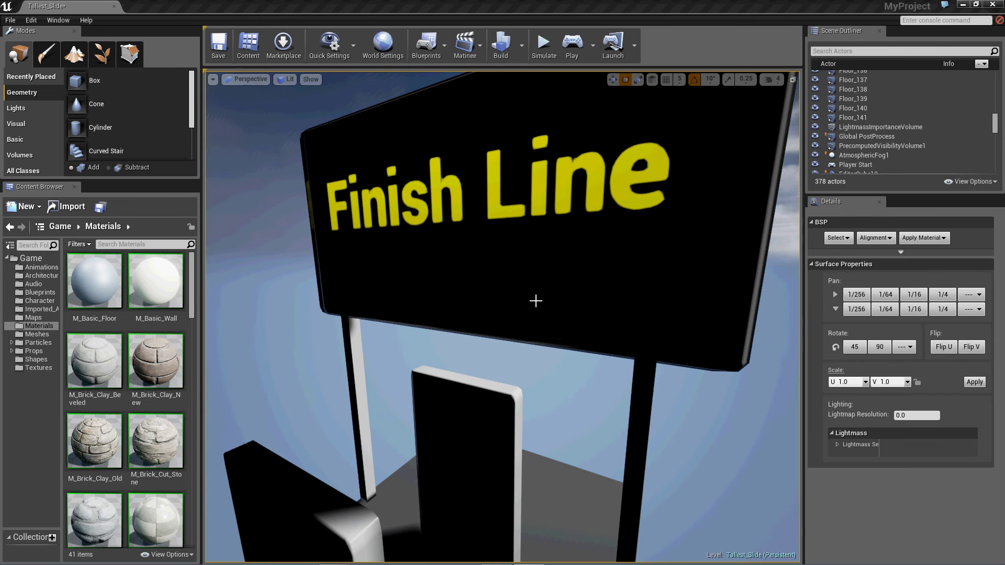
mouse_move(535, 301)
right_down()
mouse_move(535, 330)
mouse_move(471, 330)
mouse_move(471, 369)
mouse_move(518, 369)
mouse_move(424, 369)
mouse_move(459, 370)
mouse_move(358, 355)
mouse_move(341, 301)
right_up()
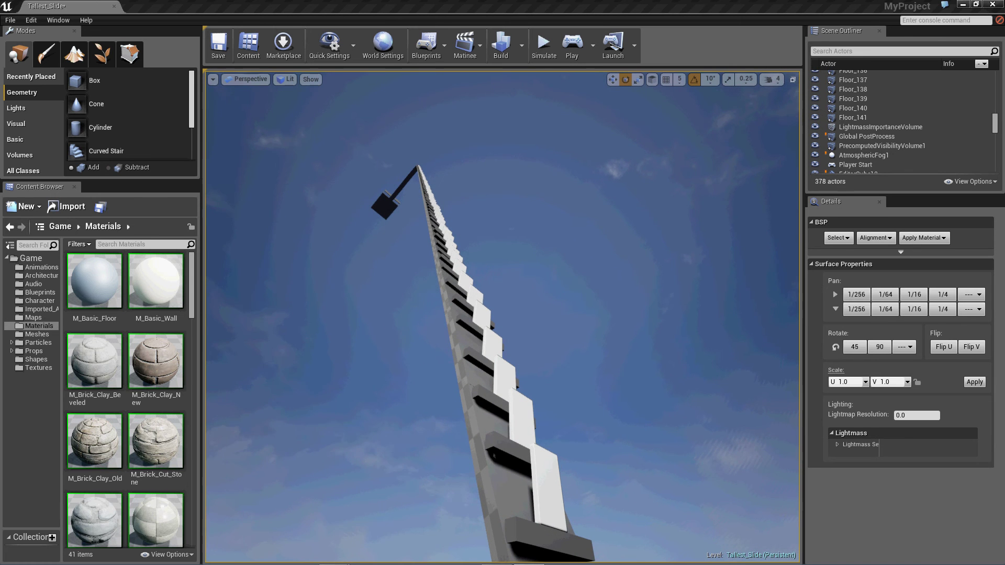
right_drag(341, 302, 378, 263)
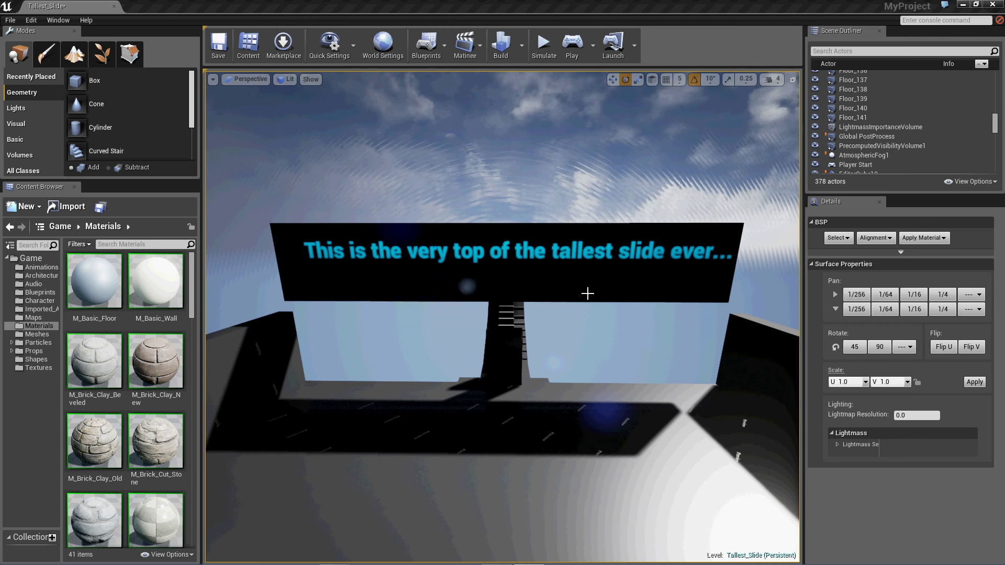
Move the view past the top banner to face the tall first domino
right_drag(562, 341, 563, 330)
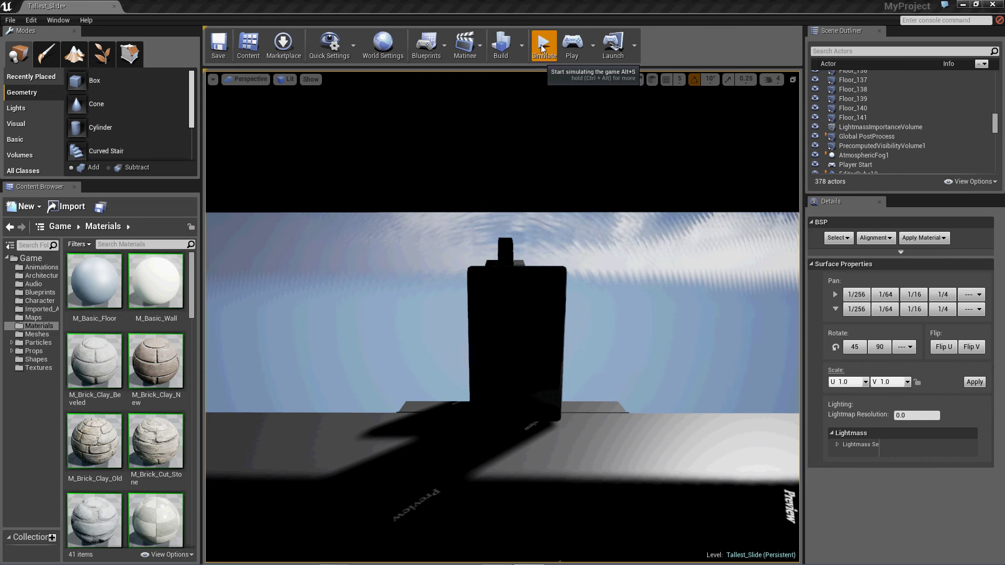
Start the simulation, select the top domino cube and orbit around it
click(541, 45)
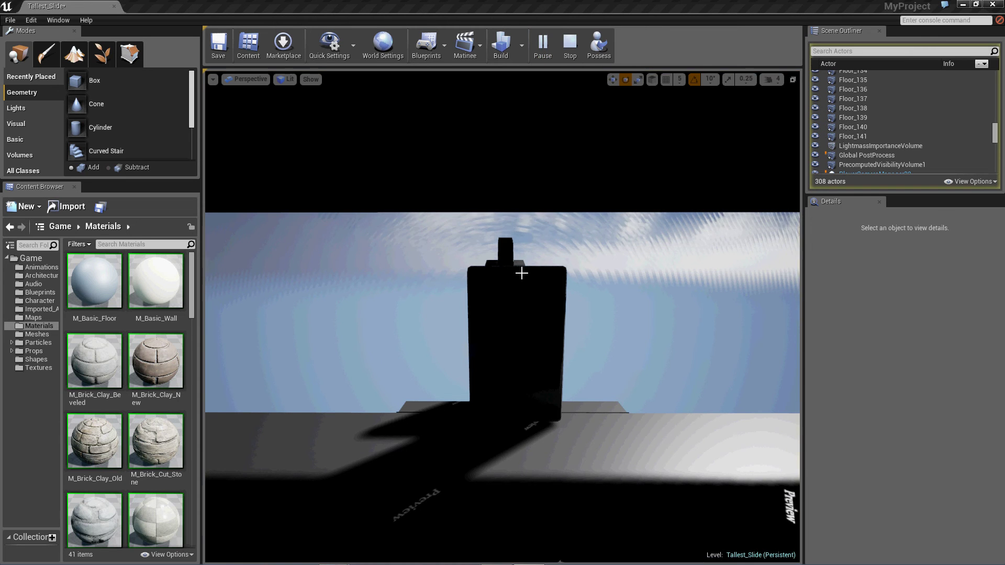
click(510, 304)
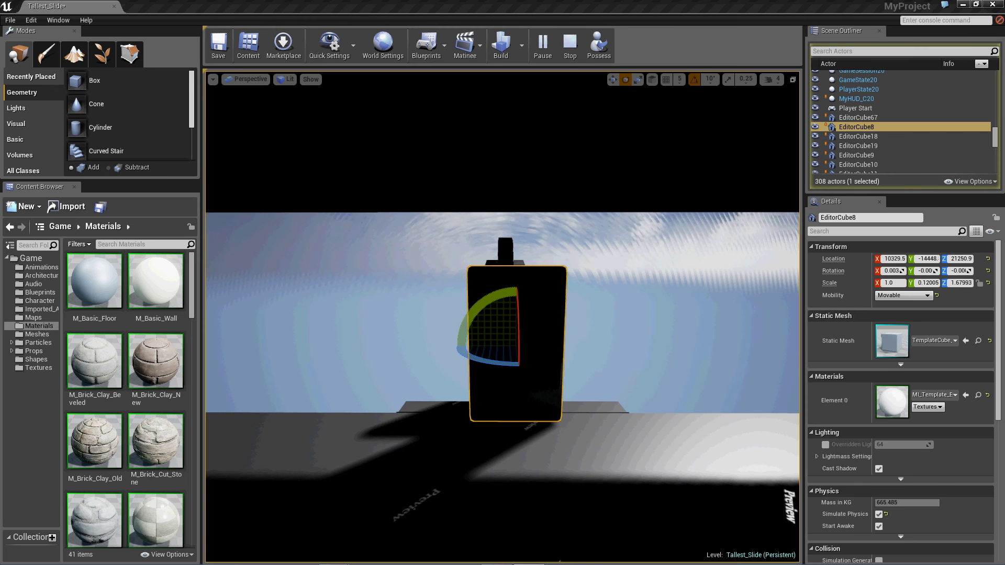
drag(626, 306, 675, 353)
mouse_move(675, 354)
right_down()
mouse_move(549, 314)
mouse_move(615, 317)
right_up()
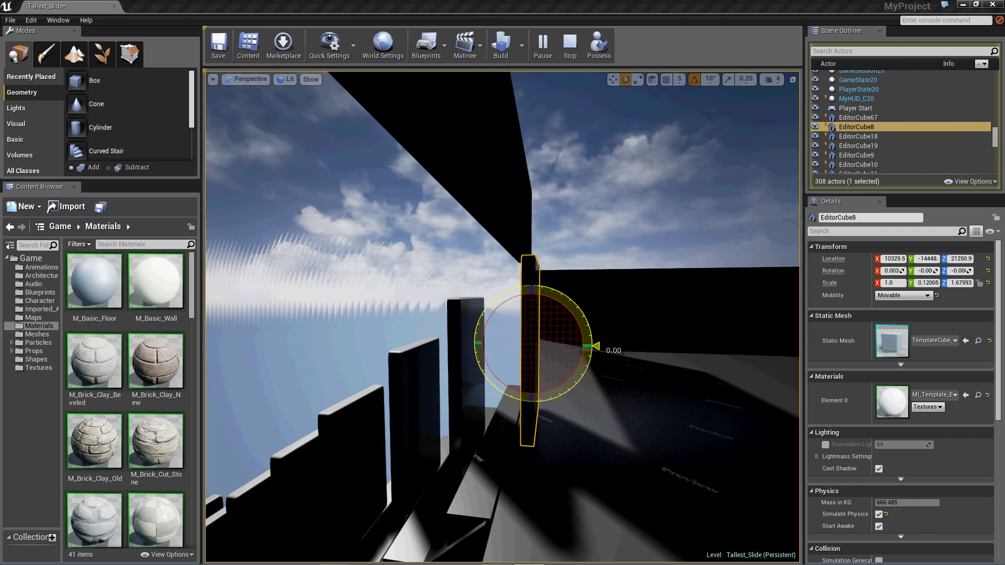
Rotate the top domino to knock it over and follow the first falling dominoes
mouse_move(588, 346)
mouse_down()
mouse_move(584, 318)
mouse_move(550, 369)
mouse_up()
mouse_move(550, 331)
mouse_down()
mouse_move(456, 363)
mouse_move(472, 369)
mouse_up()
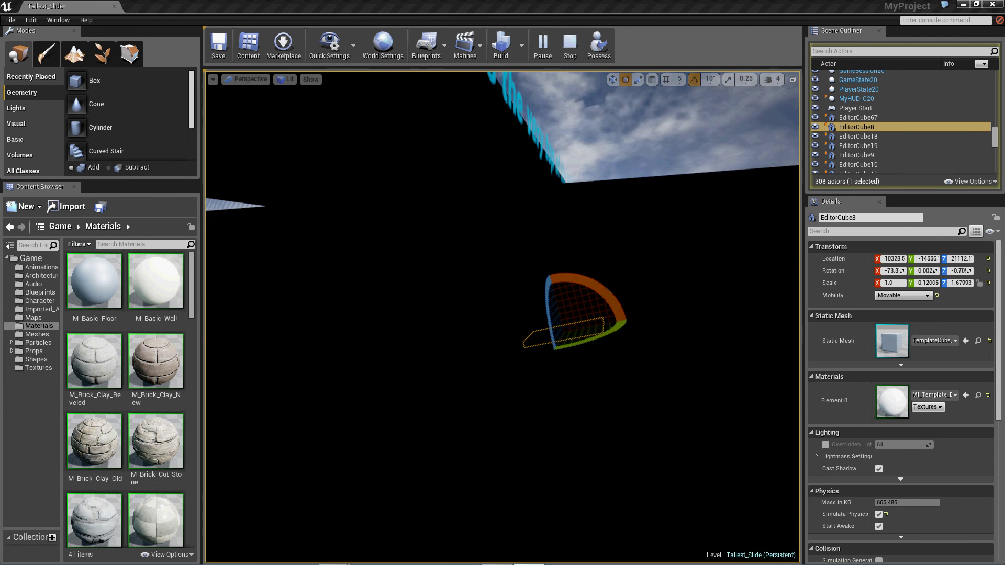
right_drag(472, 369, 519, 299)
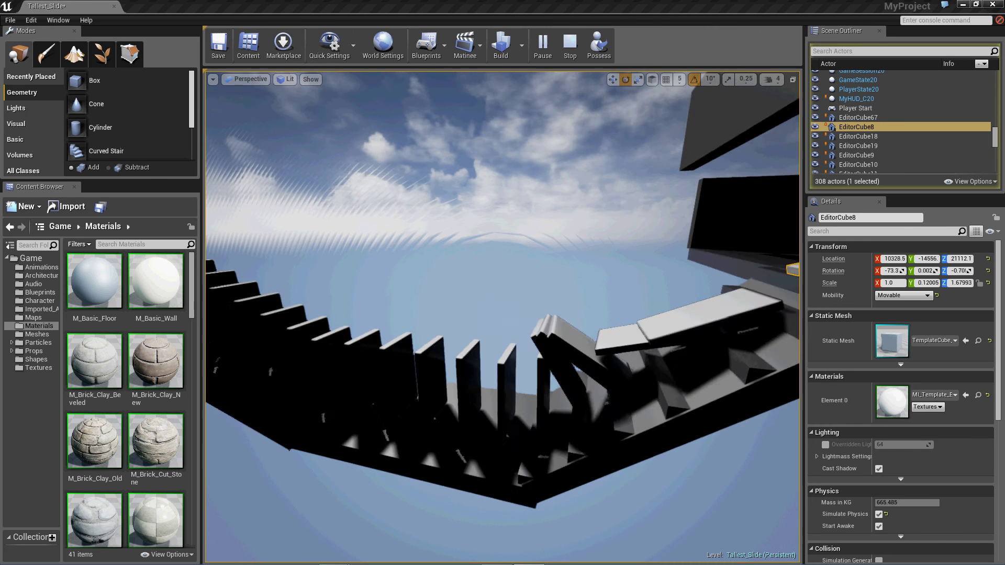
right_drag(518, 298, 502, 314)
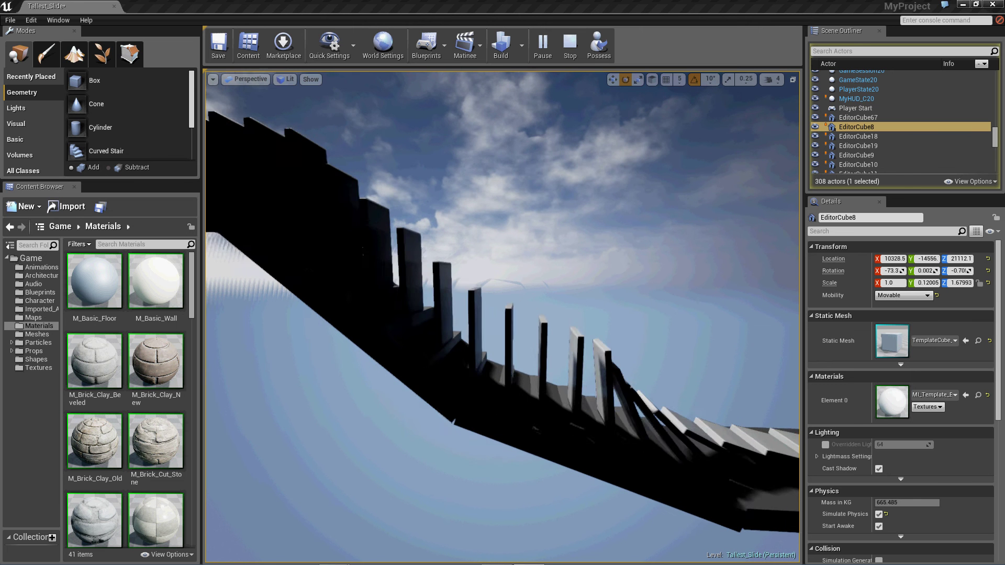
Follow the toppling dominoes along the line, past the arch and down the ramp
right_drag(475, 507, 475, 508)
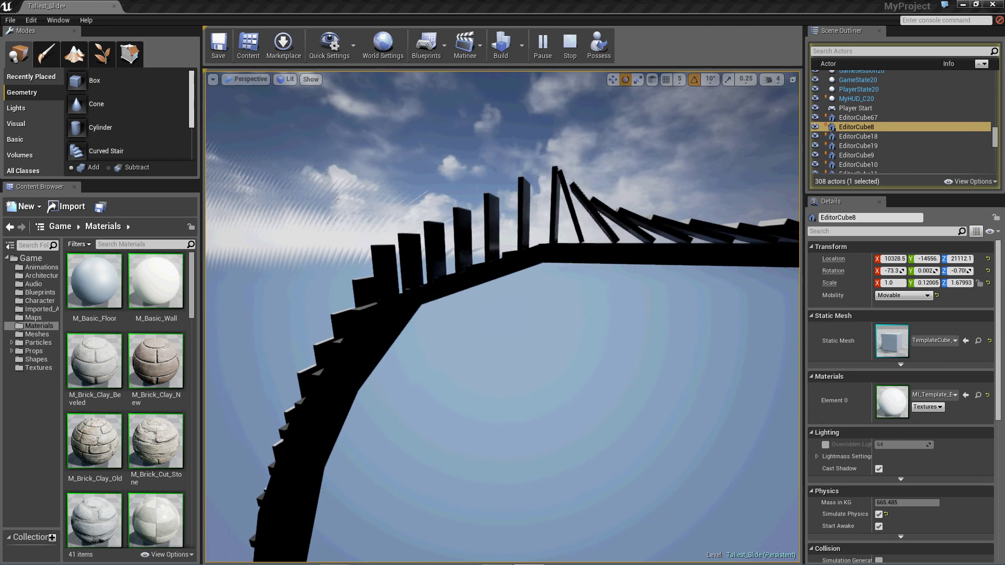
right_drag(475, 508, 475, 508)
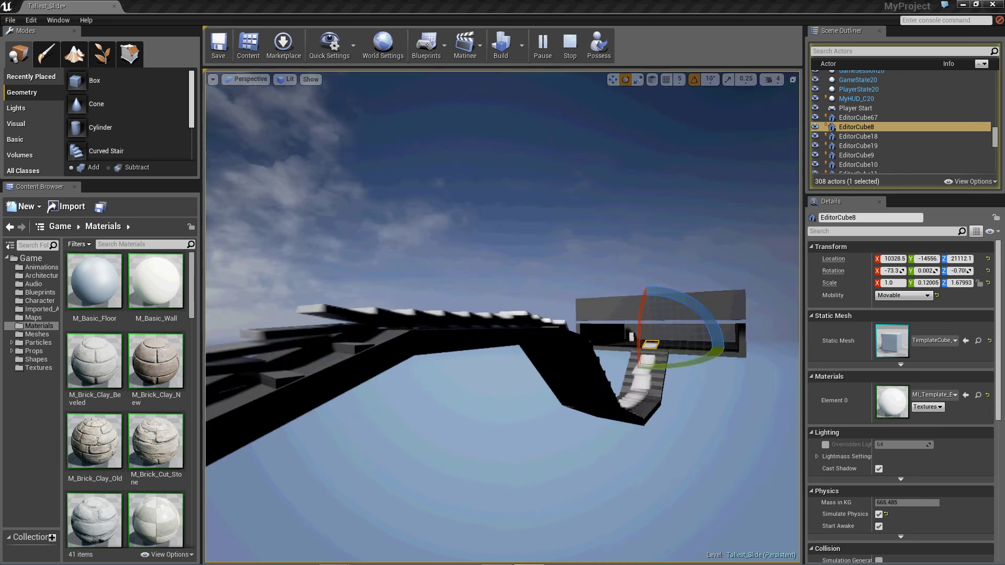
right_drag(475, 508, 475, 508)
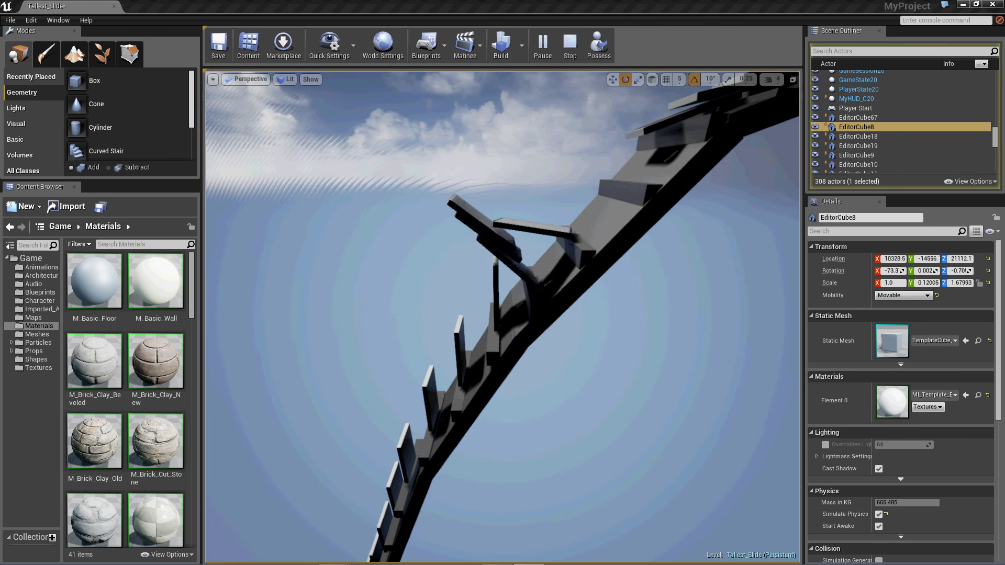
right_drag(475, 508, 475, 508)
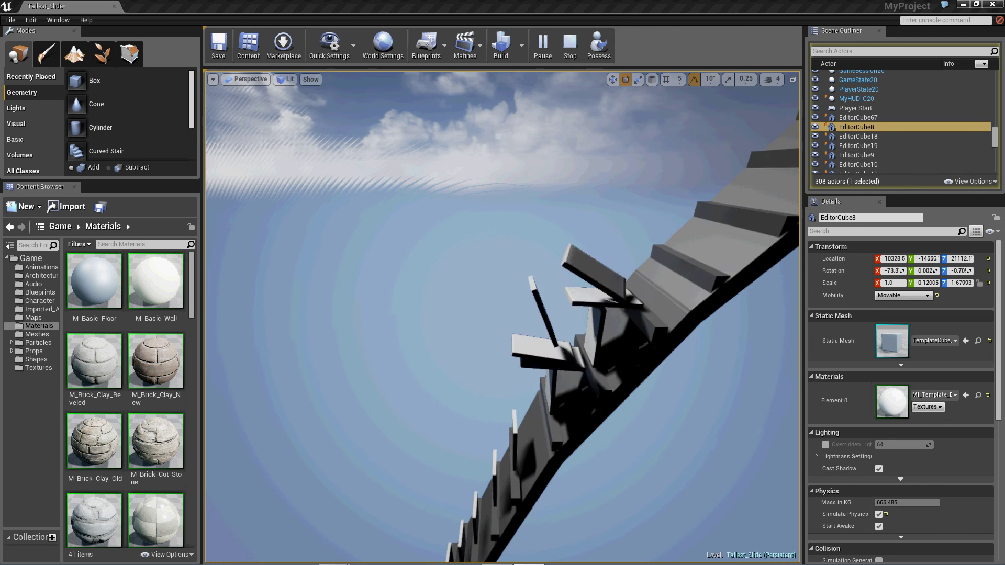
right_drag(475, 508, 475, 508)
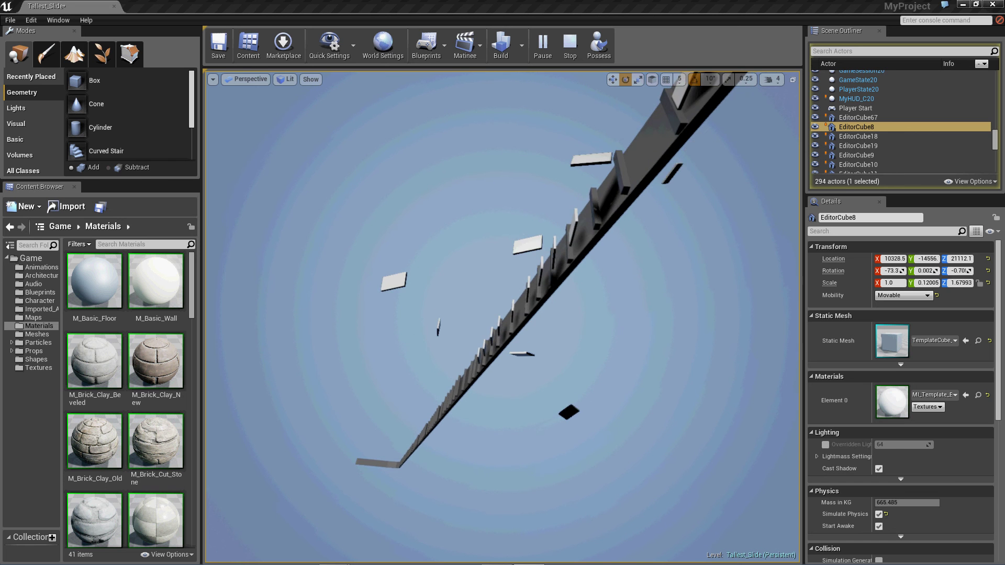
Orbit along the collapsing slide toward its top and focus the view with F
mouse_move(474, 509)
right_down()
mouse_move(539, 480)
mouse_move(539, 393)
right_up()
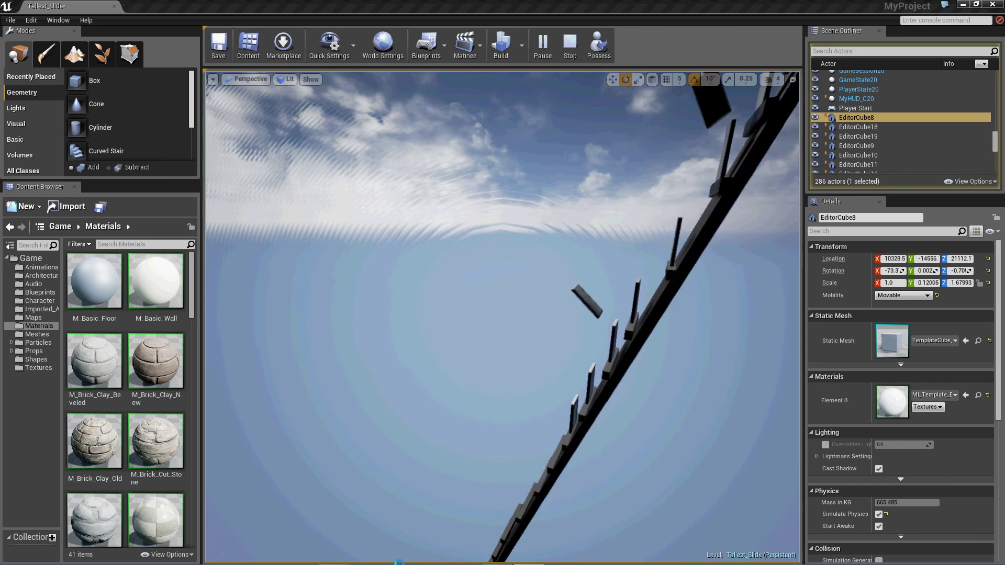
mouse_move(540, 393)
right_down()
mouse_move(539, 329)
mouse_move(518, 330)
right_up()
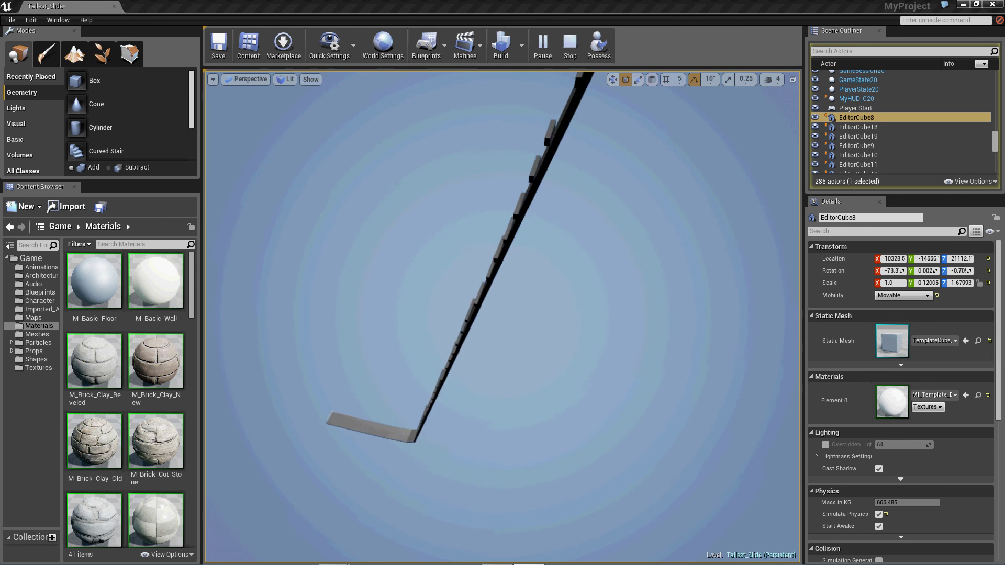
mouse_move(518, 329)
right_down()
mouse_move(518, 290)
mouse_move(518, 338)
mouse_move(573, 291)
mouse_move(573, 251)
mouse_move(574, 298)
mouse_move(519, 235)
mouse_move(583, 297)
right_up()
key(f)
Deselect the domino, stop simulating to reset, and fly back up to the top platform's sign
click(582, 297)
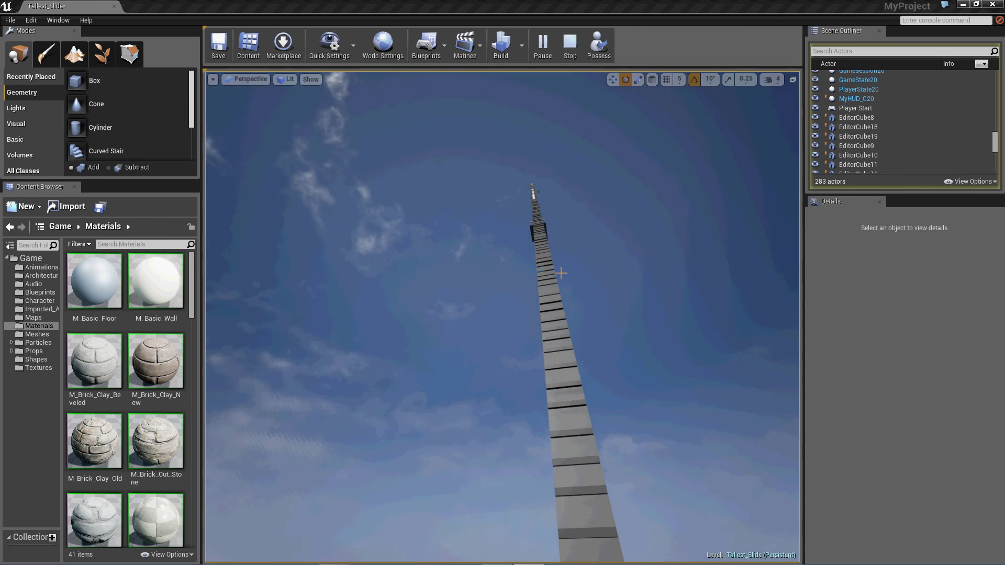
click(567, 43)
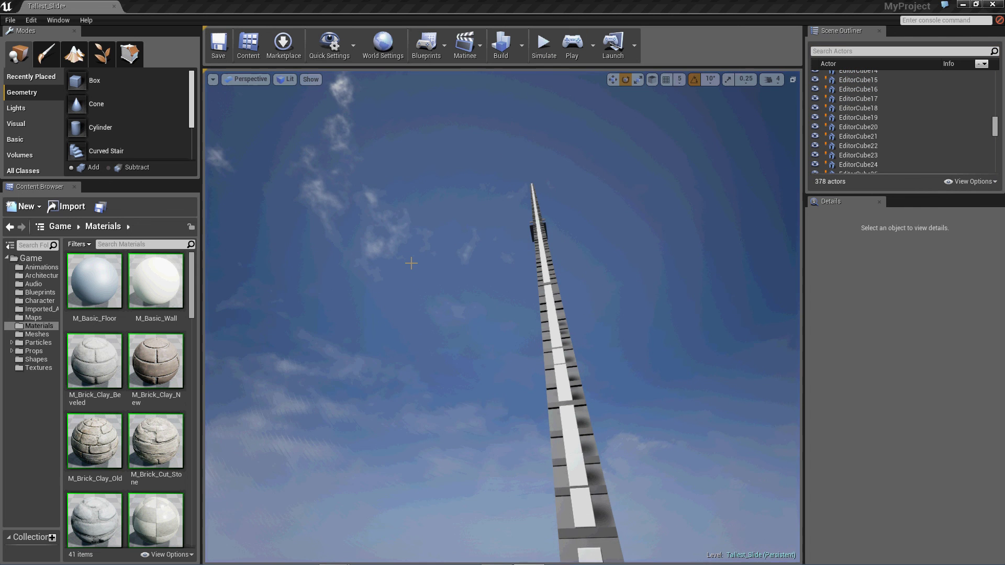
right_drag(410, 262, 440, 290)
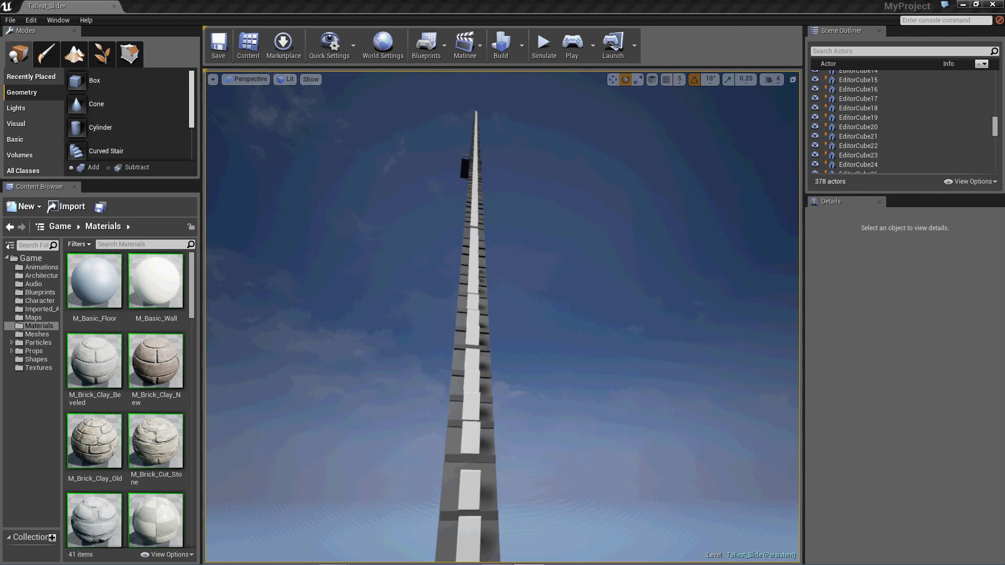
right_drag(503, 314, 503, 314)
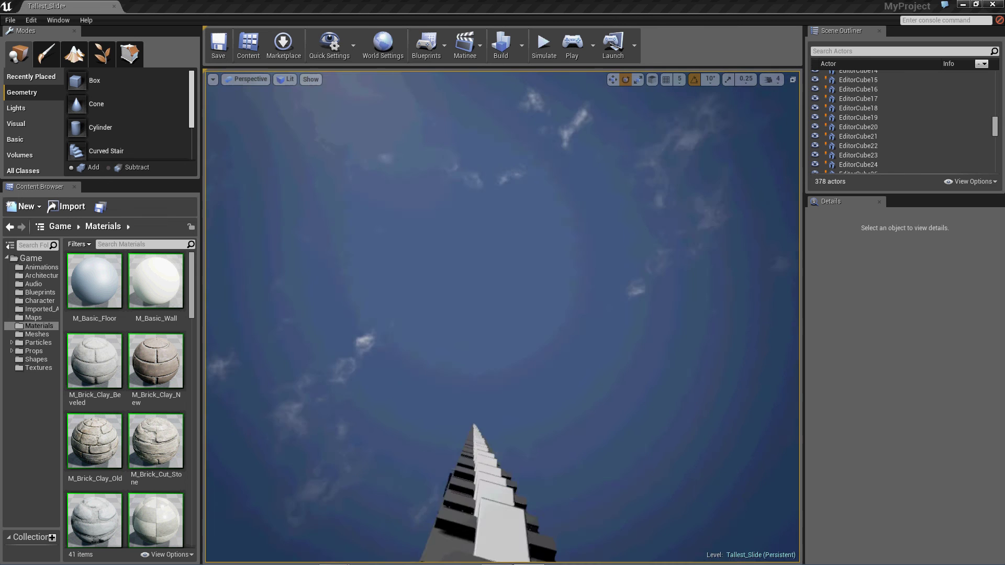
right_drag(502, 314, 502, 317)
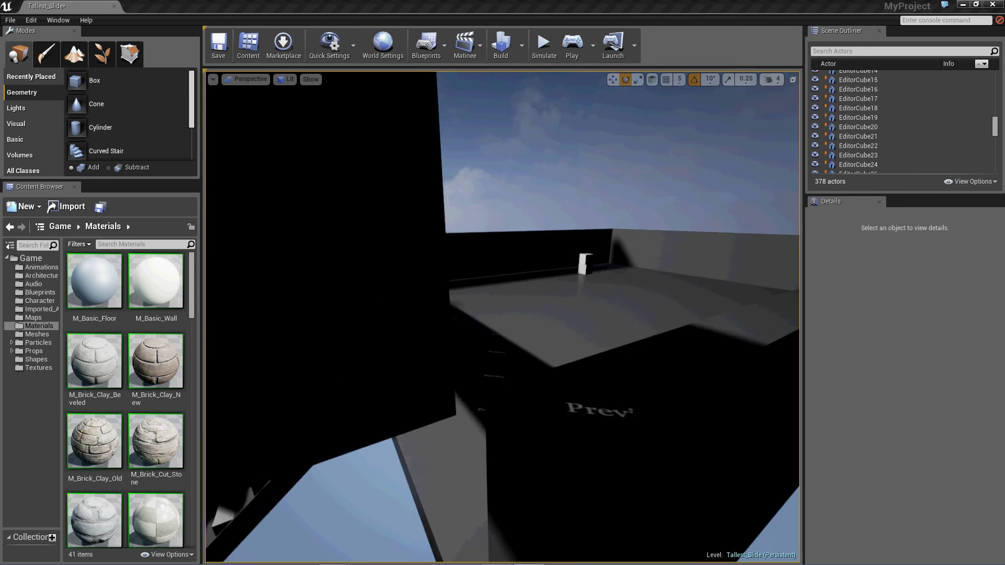
Select the small physics cube on the top platform and look around the room, sign and stairs
right_drag(411, 264, 411, 264)
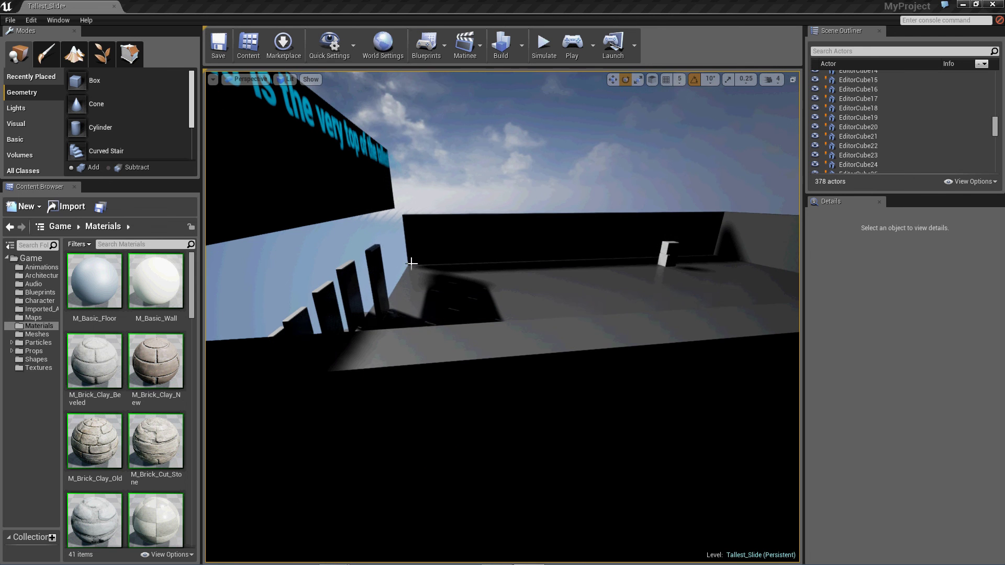
click(666, 255)
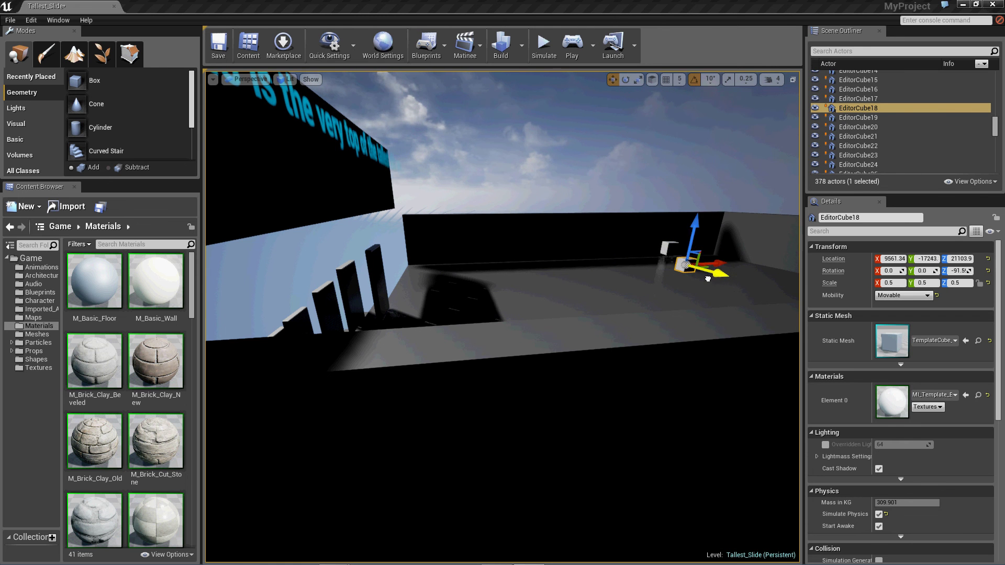
right_drag(503, 314, 502, 314)
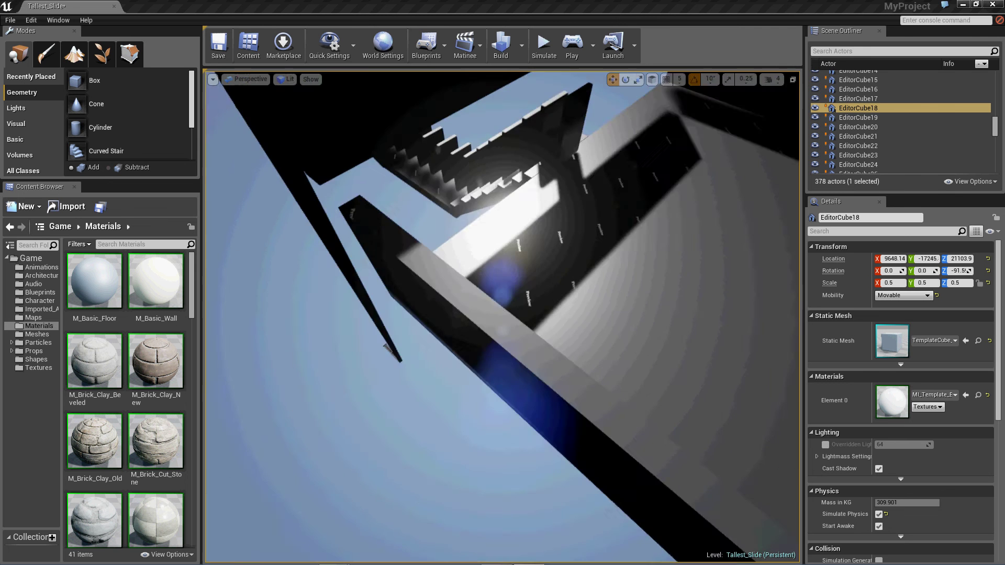
right_drag(620, 355, 620, 354)
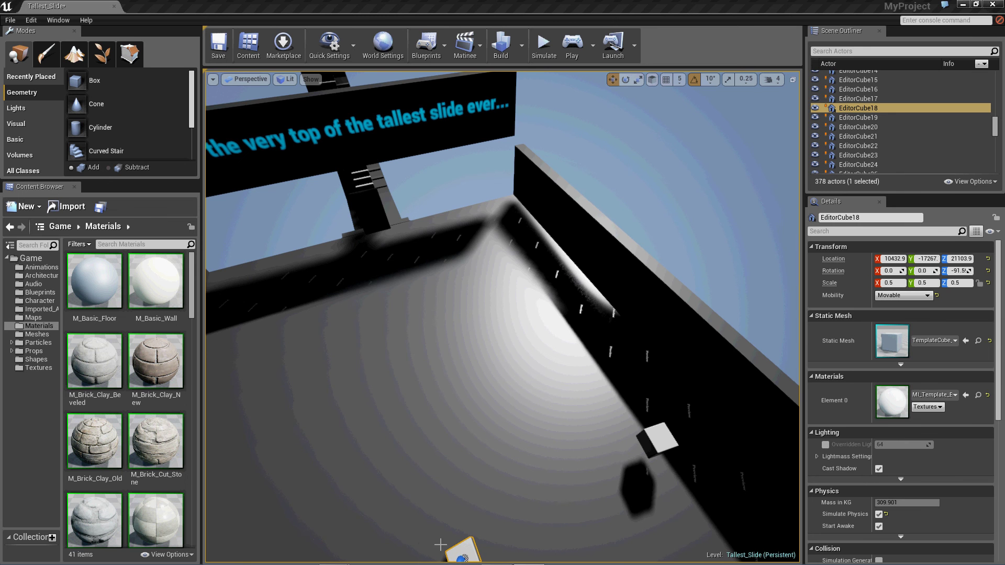
scroll(413, 483, down, 4)
scroll(413, 484, down, 2)
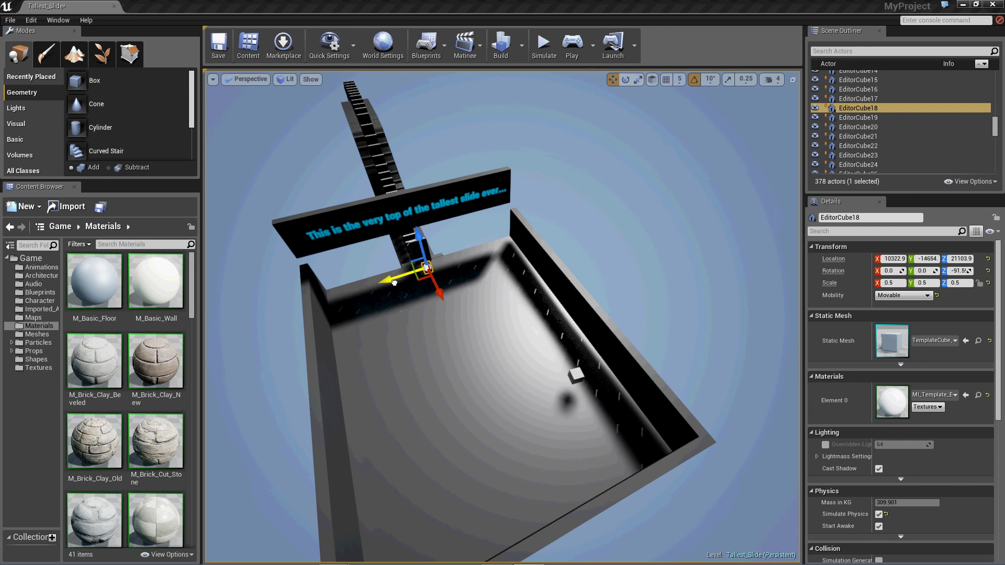
right_drag(406, 312, 406, 236)
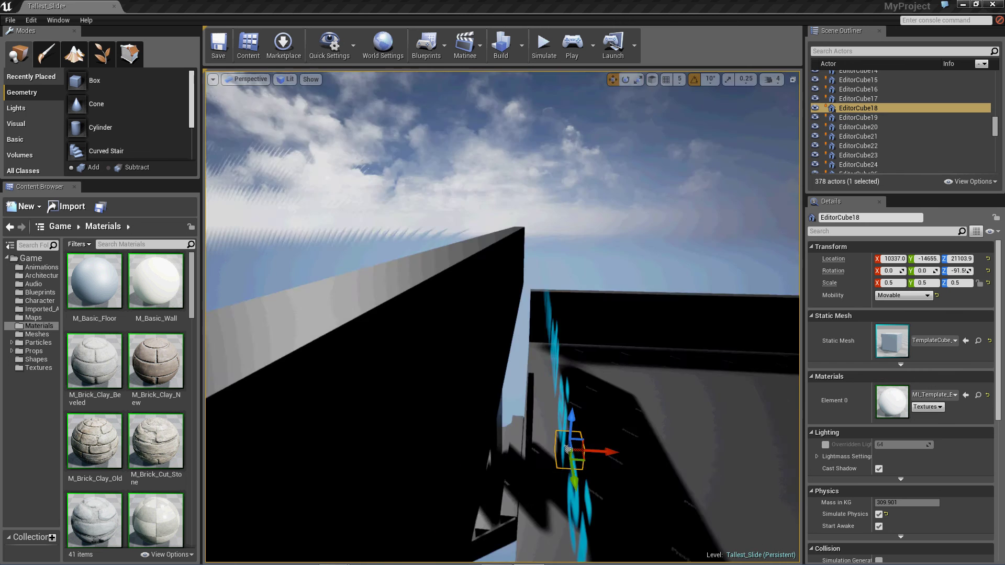
mouse_move(405, 236)
right_down()
mouse_move(406, 197)
mouse_move(392, 204)
mouse_move(400, 200)
right_up()
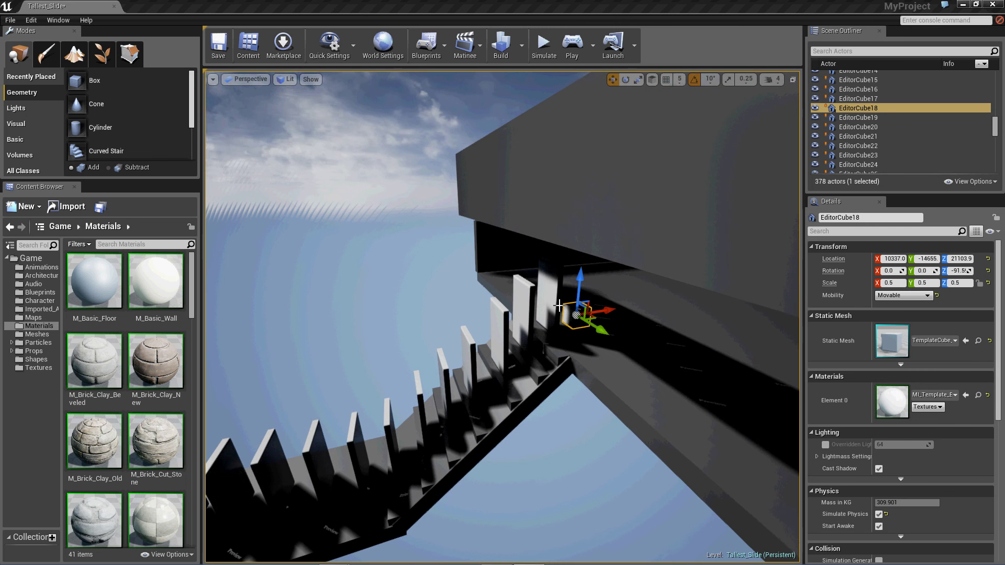
Simulate again, select the first domino slab and rotate it to start the chain
click(544, 47)
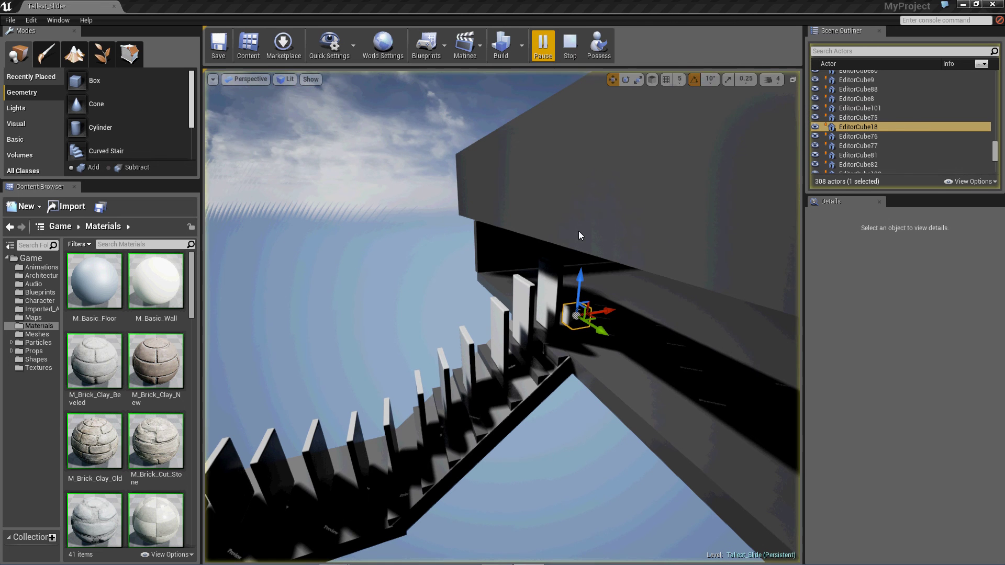
right_drag(628, 360, 633, 363)
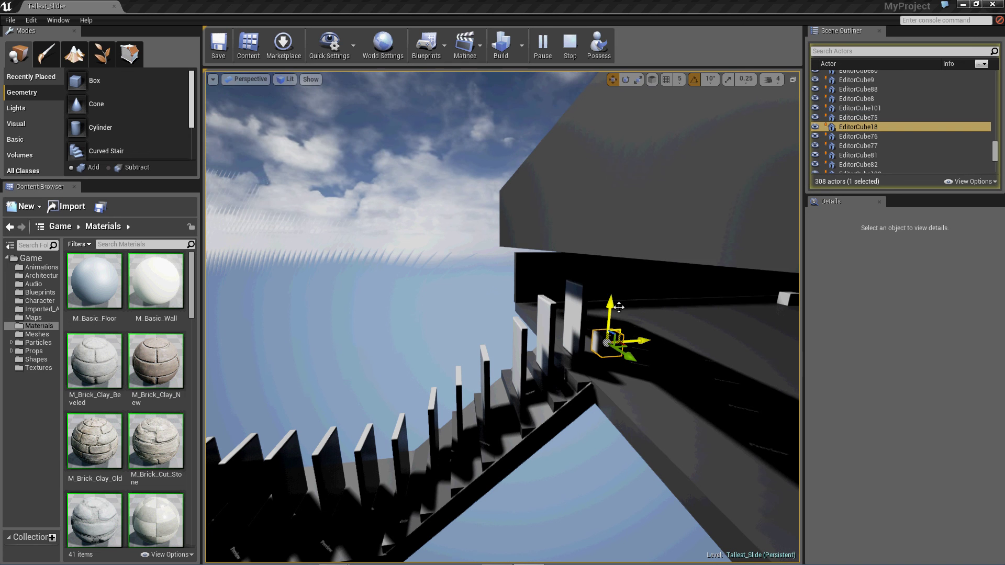
click(574, 292)
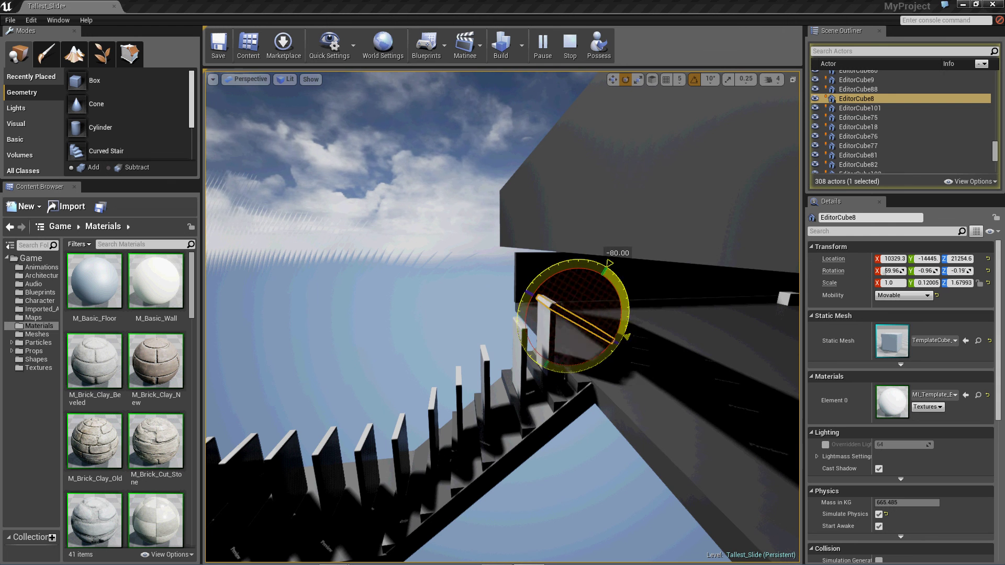
drag(625, 322, 482, 280)
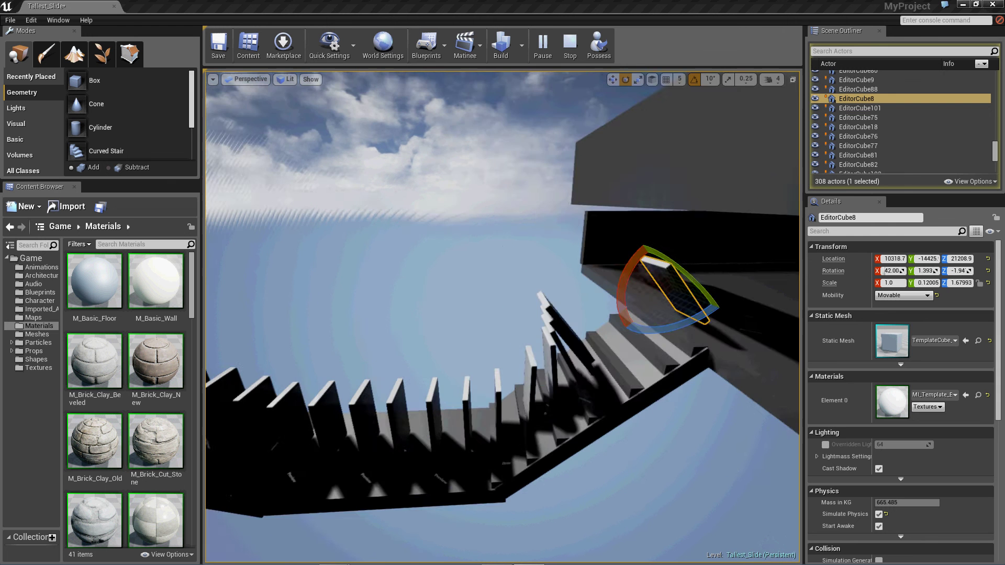
Follow the falling chain down the stepped slide to the Finish Line platform
right_drag(502, 314, 502, 196)
right_drag(503, 314, 503, 235)
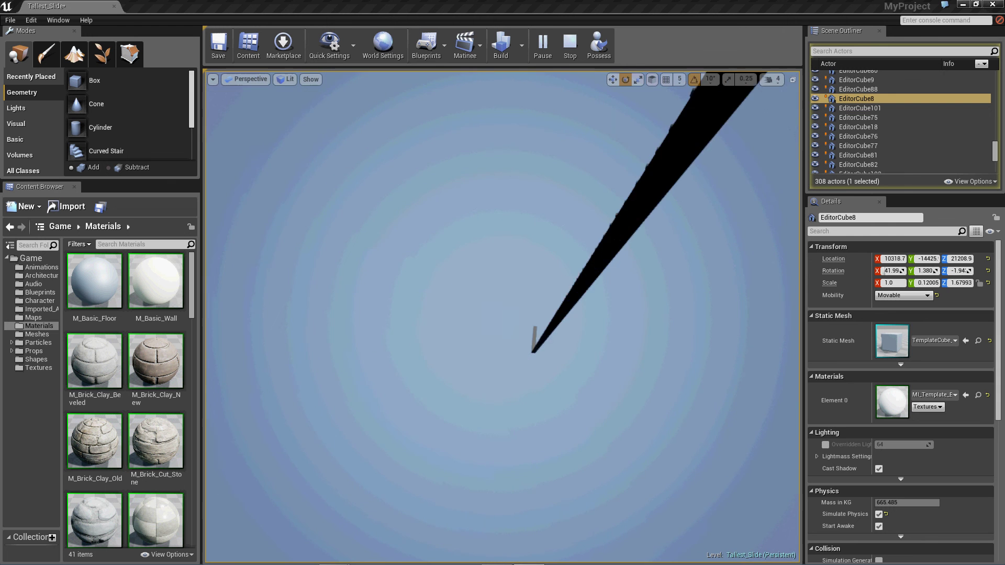
mouse_move(502, 314)
right_down()
mouse_move(455, 329)
mouse_move(487, 315)
mouse_move(502, 235)
right_up()
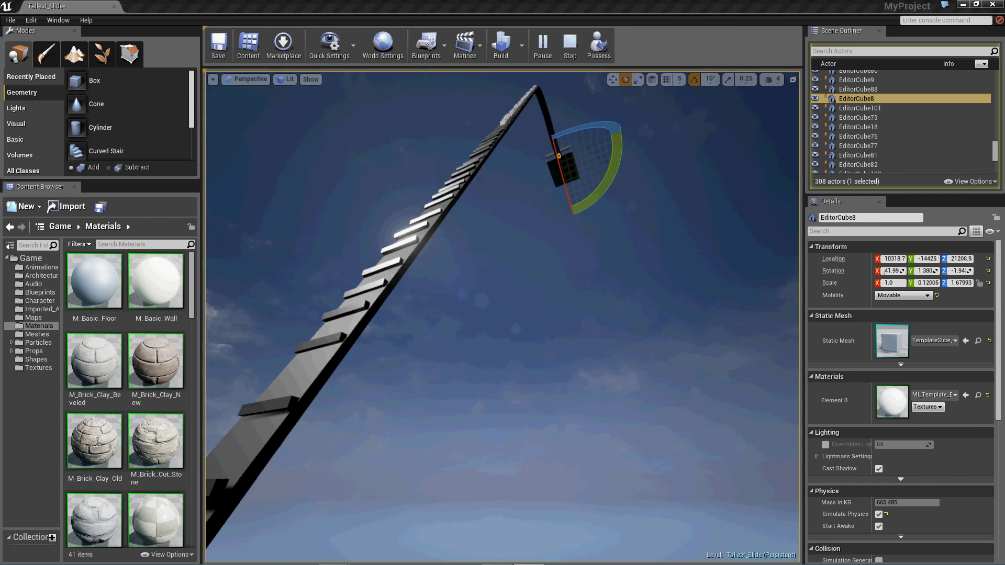
mouse_move(503, 314)
right_down()
mouse_move(491, 310)
mouse_move(503, 377)
right_up()
right_drag(503, 315, 502, 259)
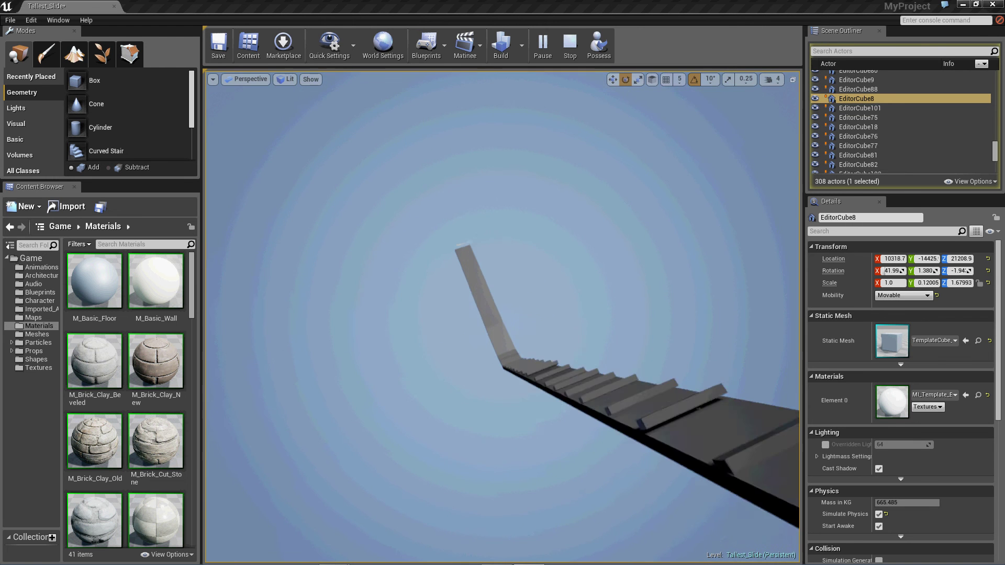
right_drag(502, 314, 503, 338)
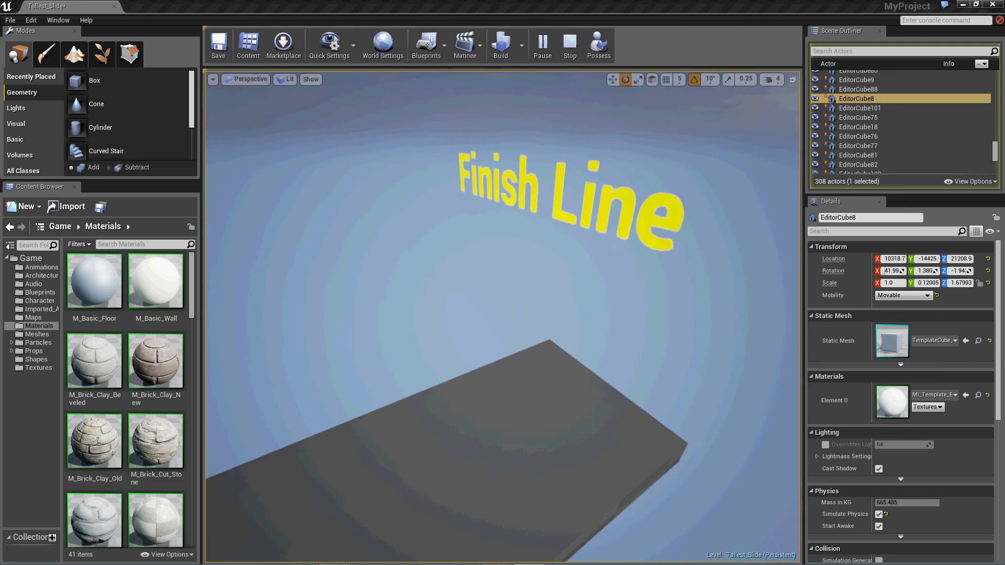
mouse_move(502, 315)
right_down()
mouse_move(487, 284)
mouse_move(486, 314)
mouse_move(582, 36)
right_up()
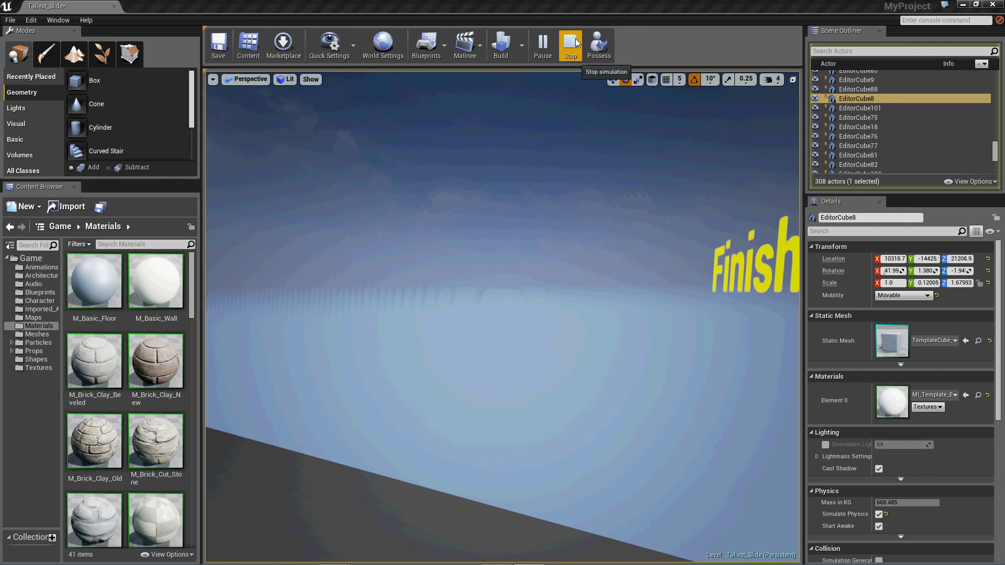
Stop simulating, play in first person, walk to the black pillar and fire a projectile
click(576, 42)
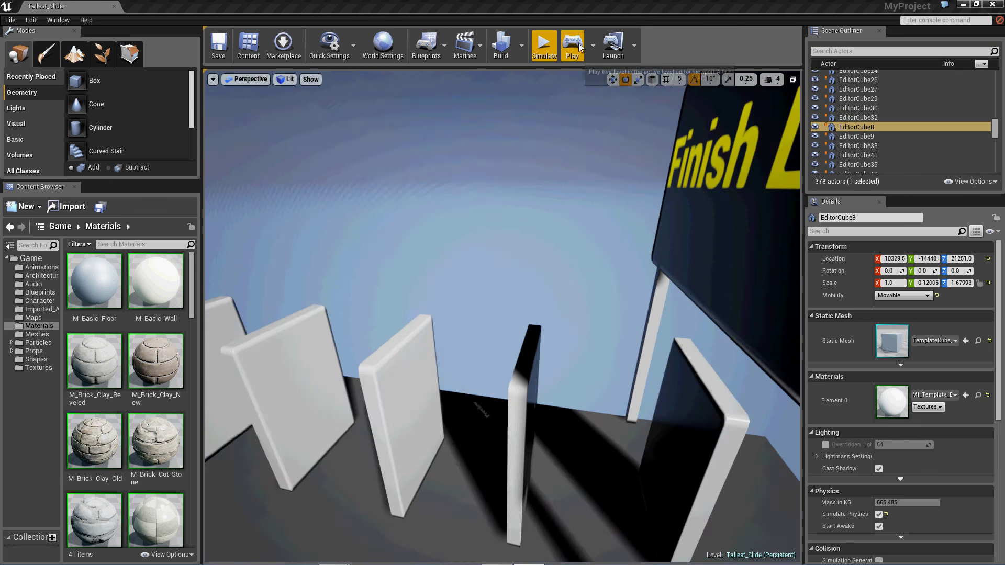
click(578, 45)
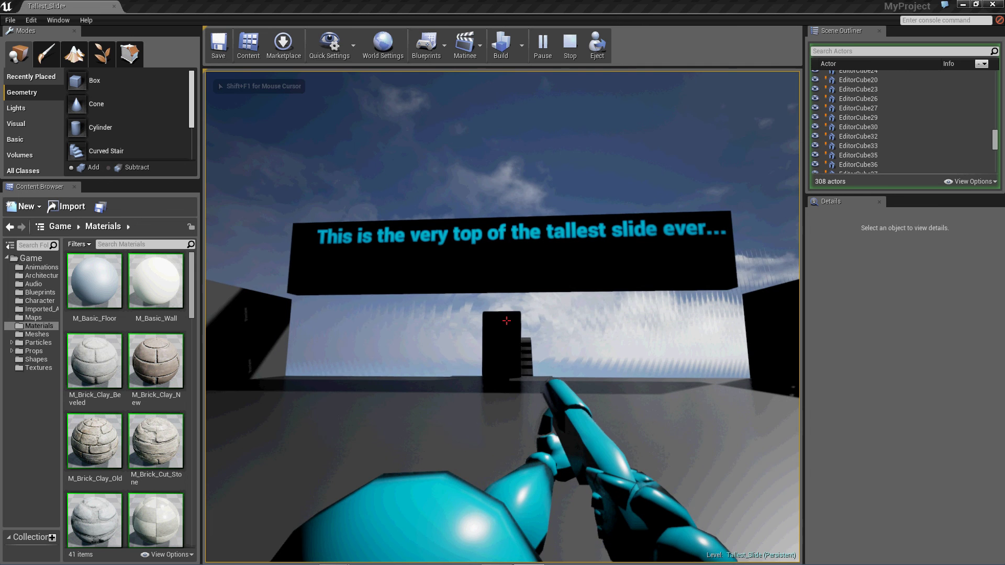
key(w)
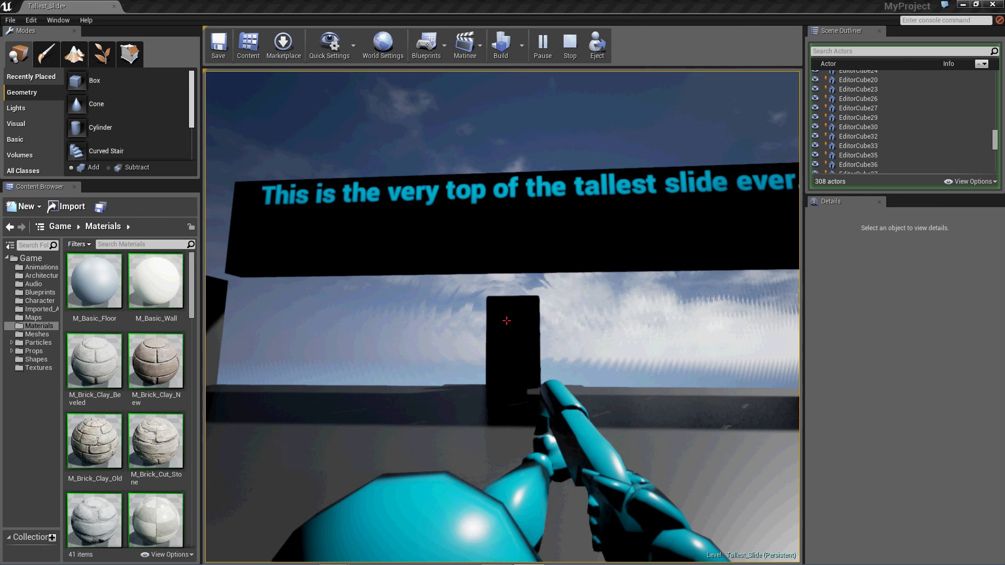
click(507, 320)
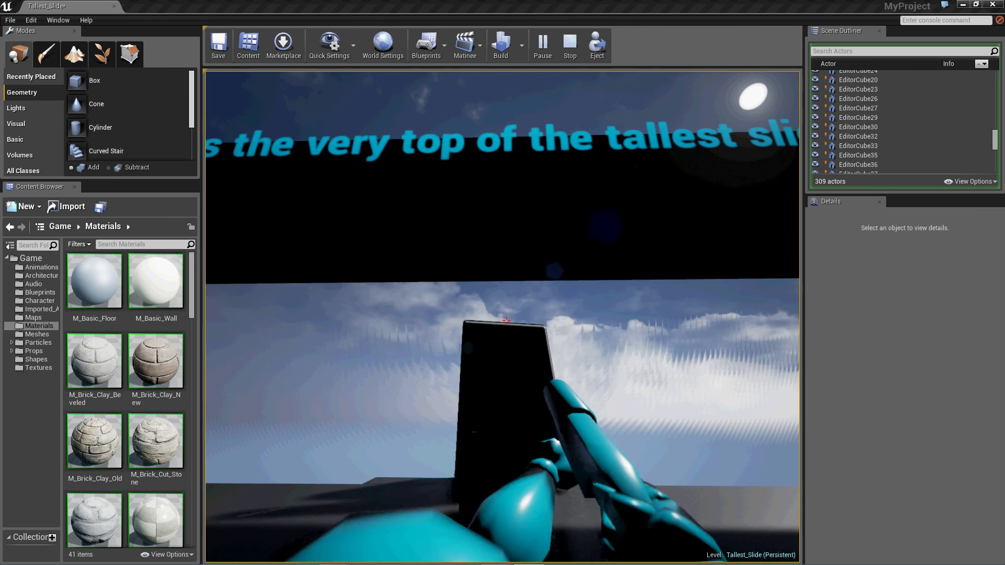
Walk under the sign and jump up onto the black pillar
key(w)
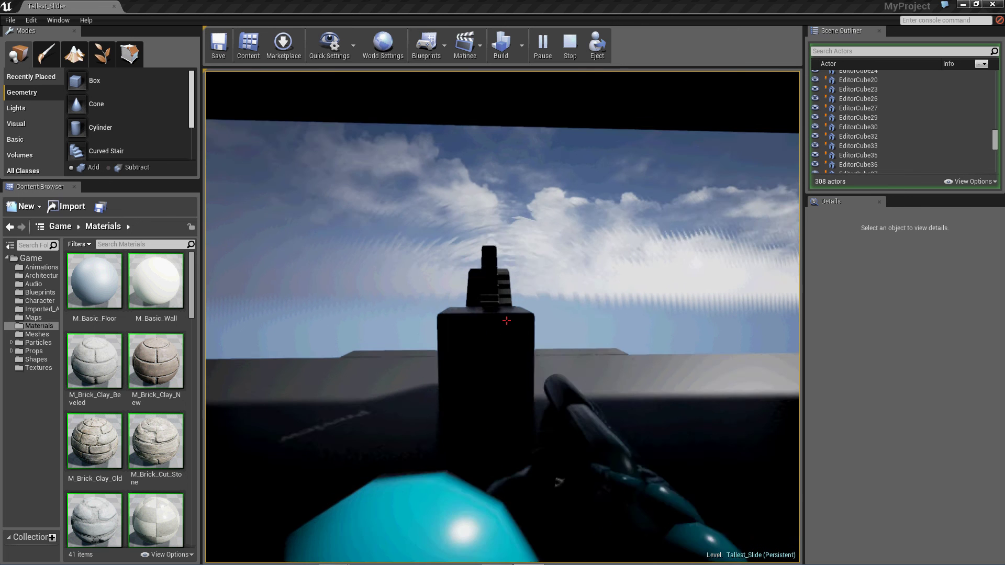
key(w)
key(space)
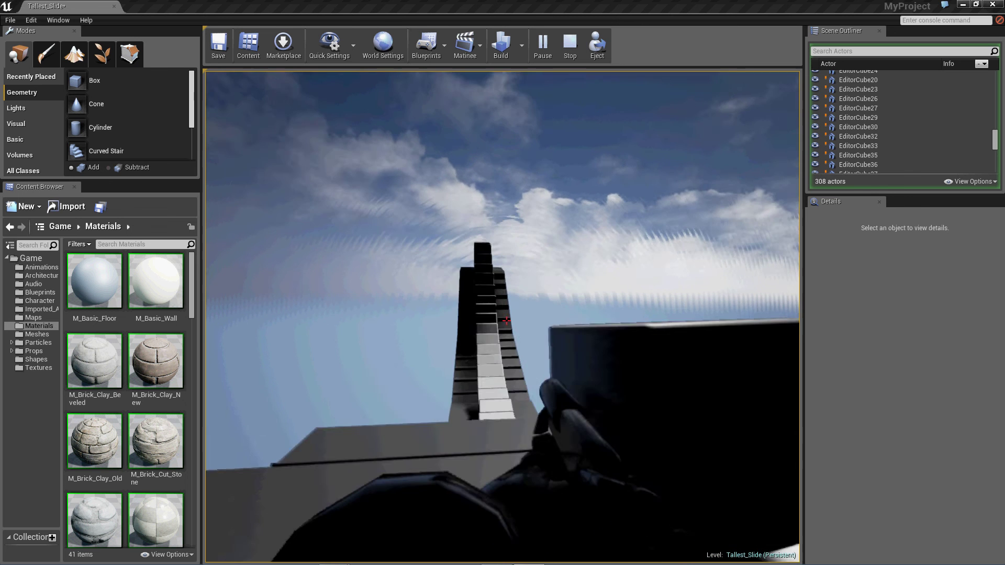
Climb the stair tower, turning along the dark stair wall
key(w)
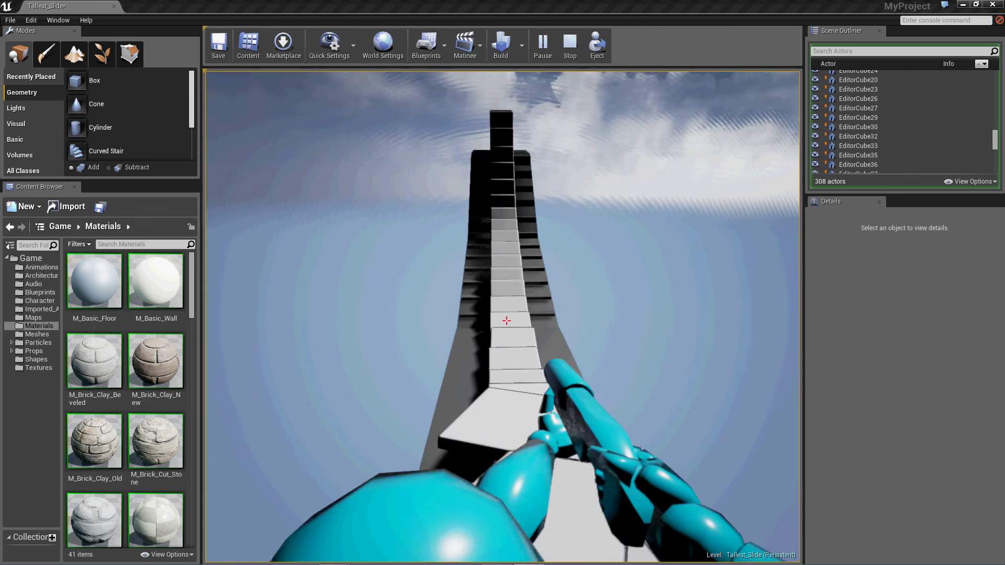
key(w)
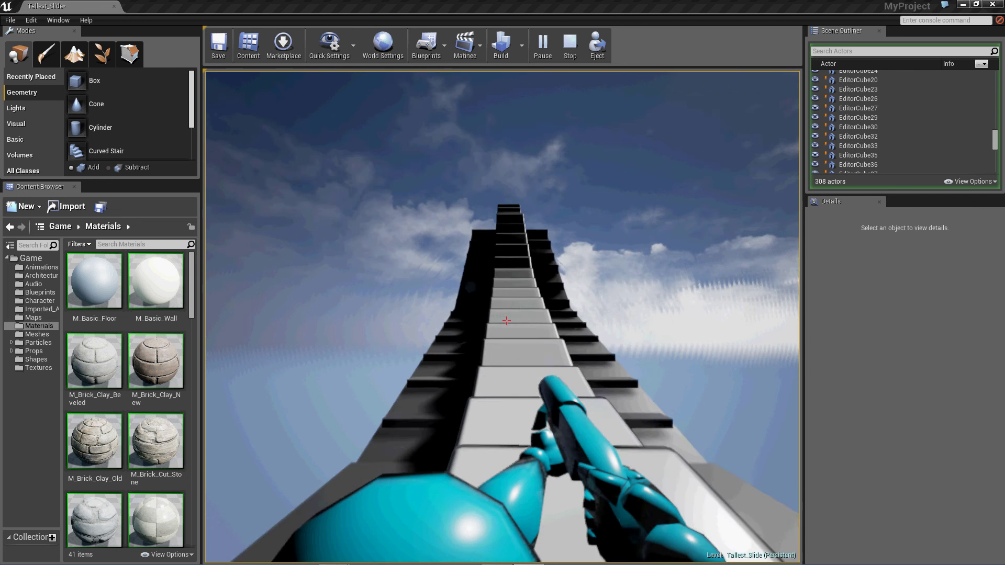
key(w)
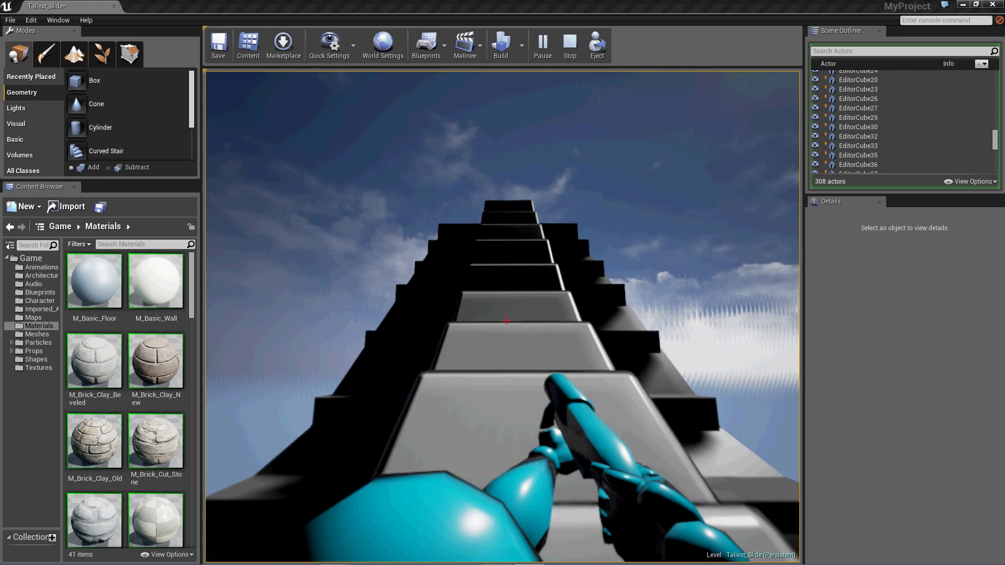
key(w)
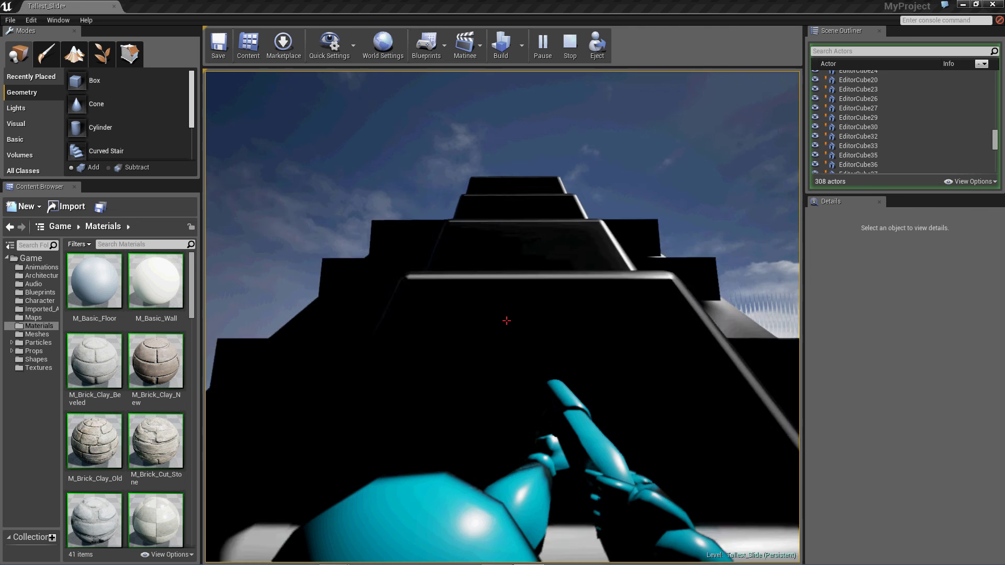
key(w)
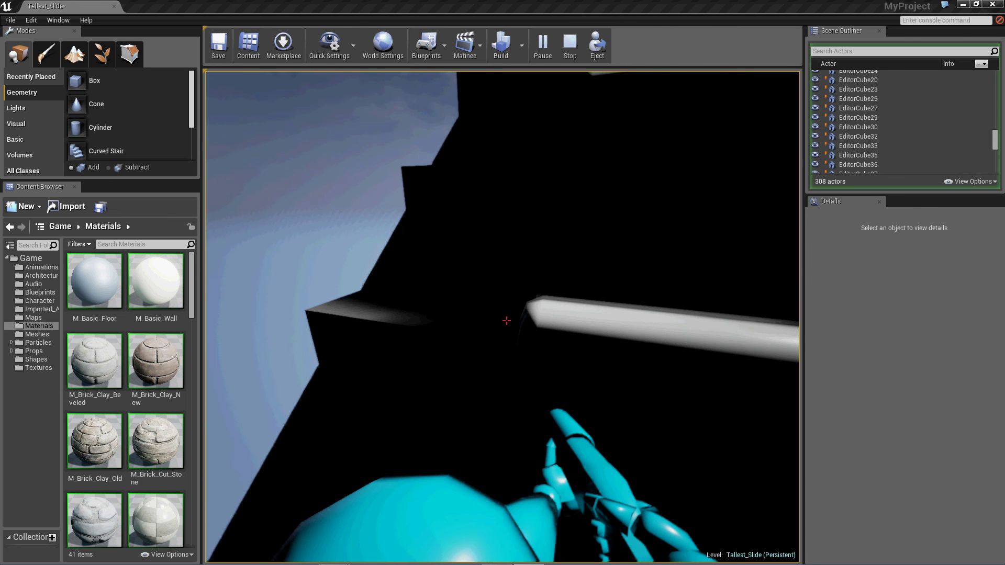
key(w)
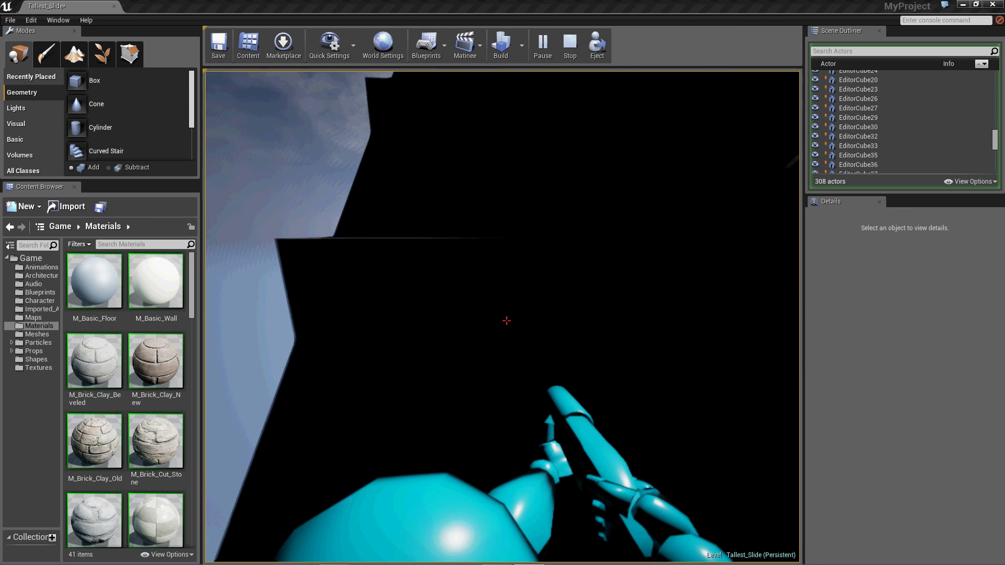
key(w)
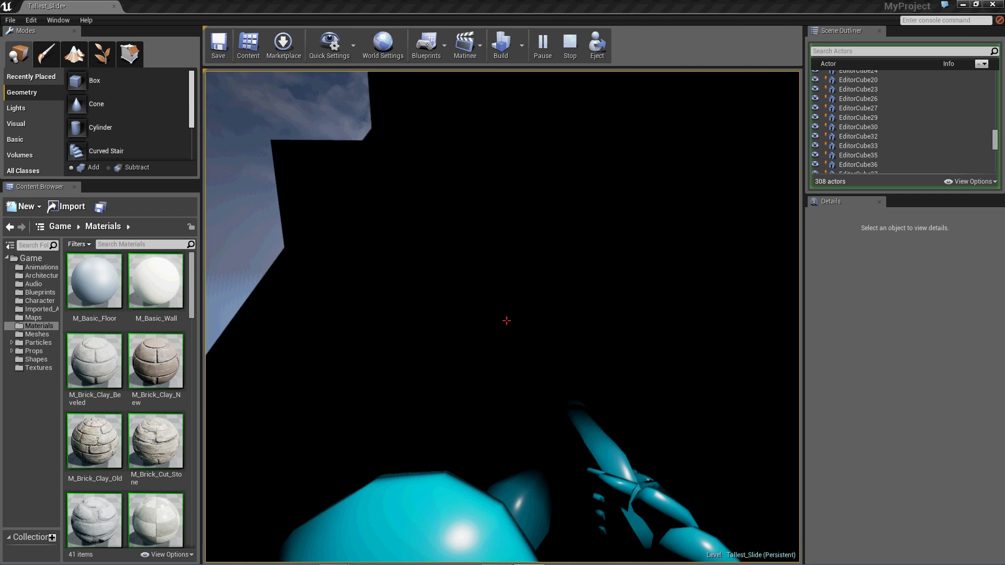
key(w)
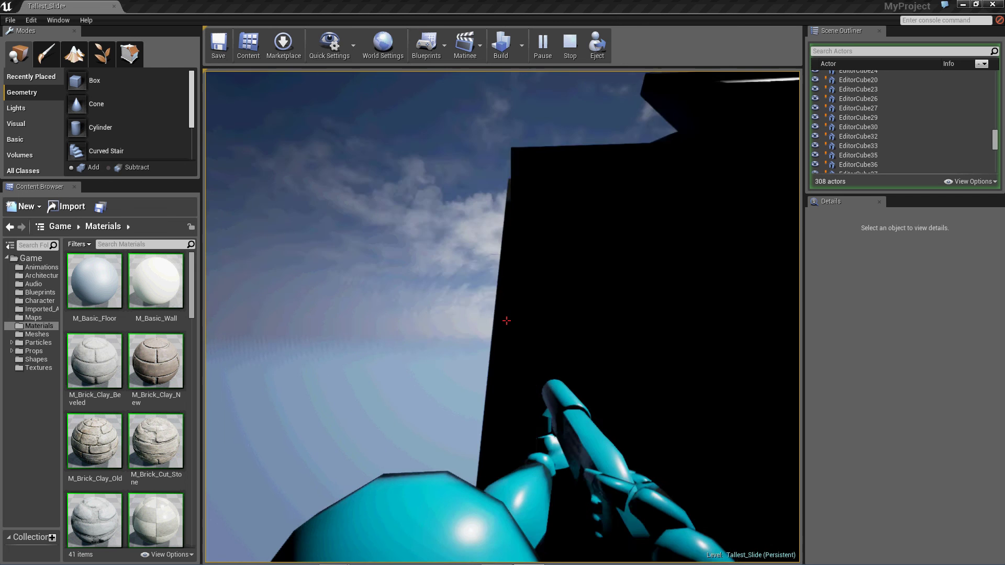
key(w)
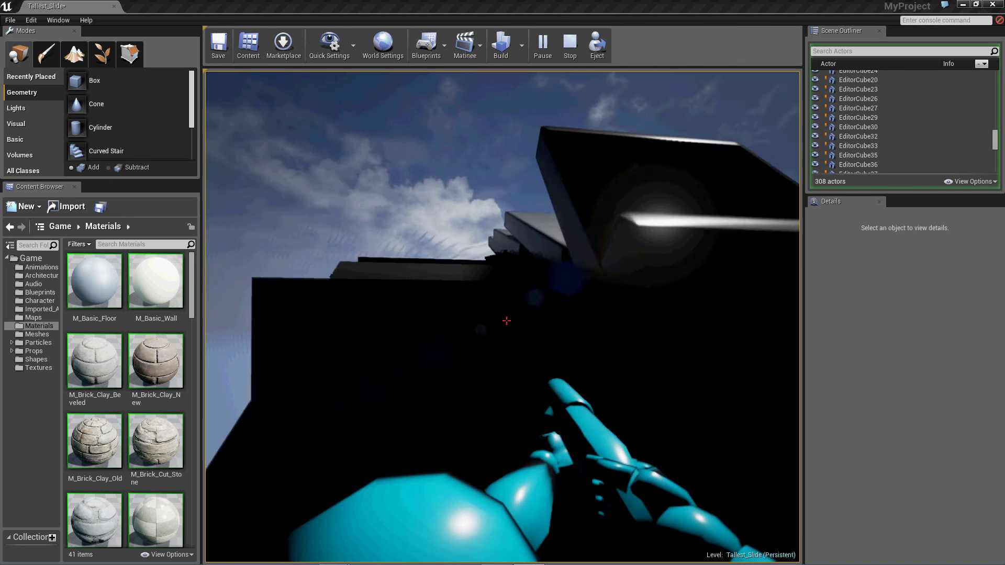
Cross the grey platform up the stairs, then slide back down the slope
key(w)
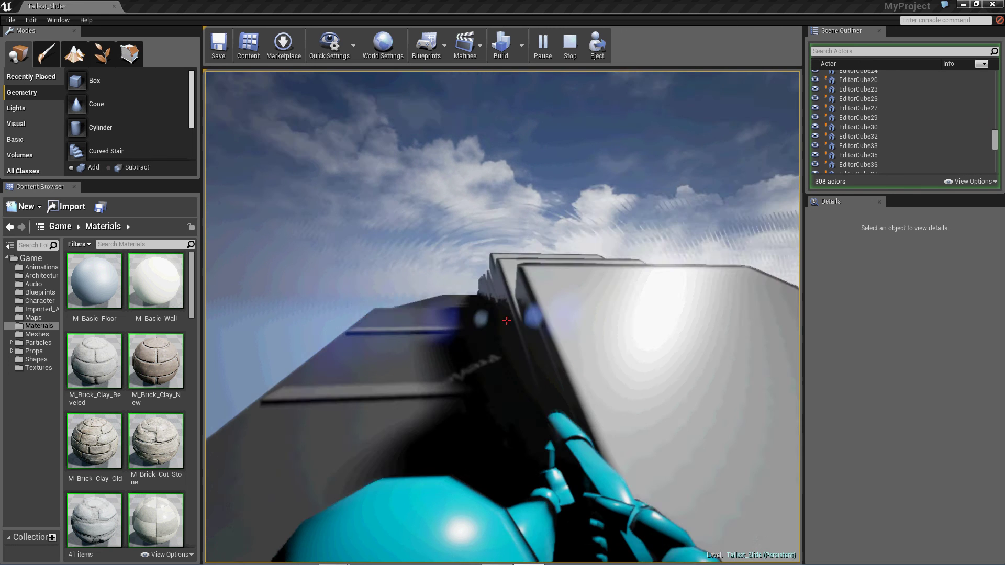
key(w)
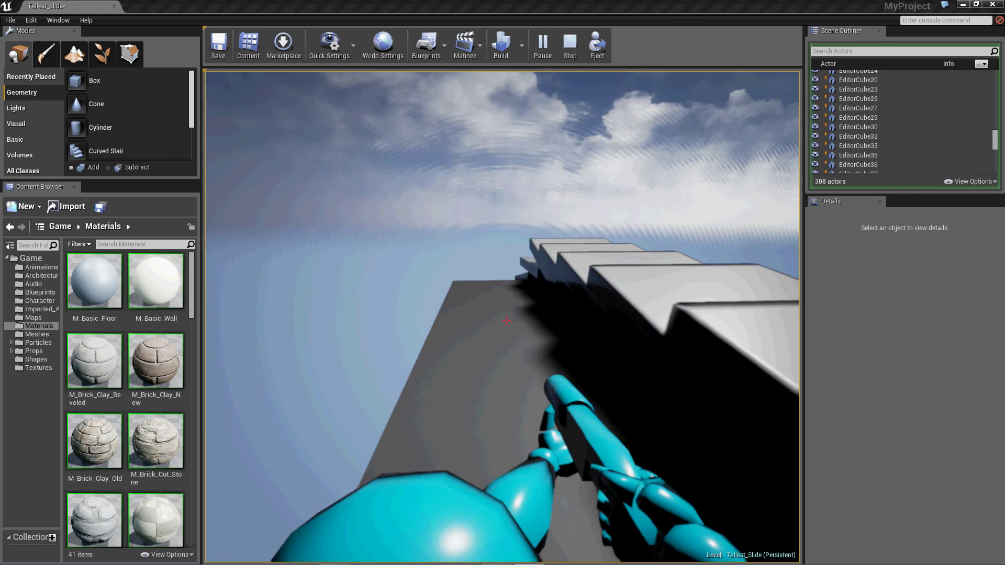
key(w)
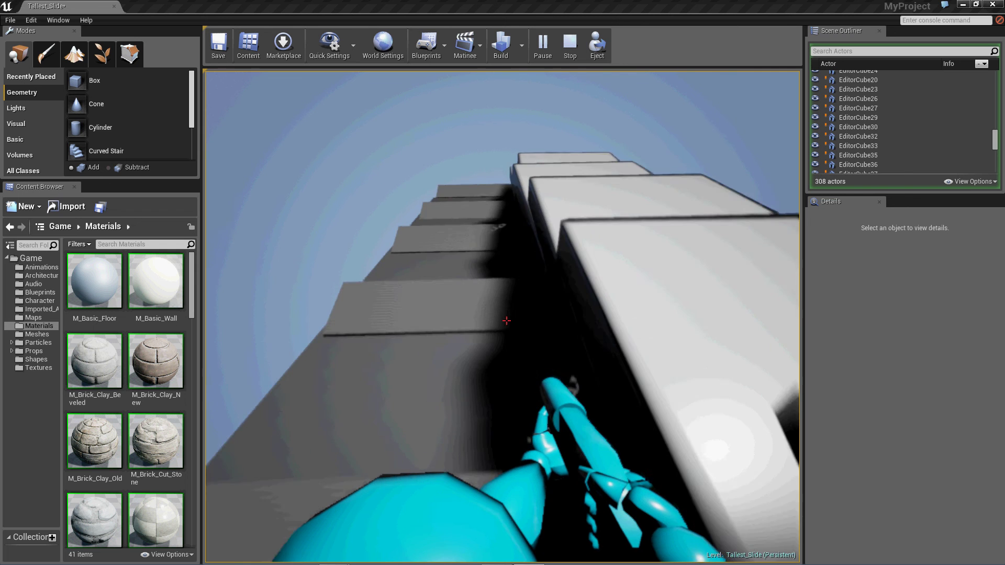
key(w)
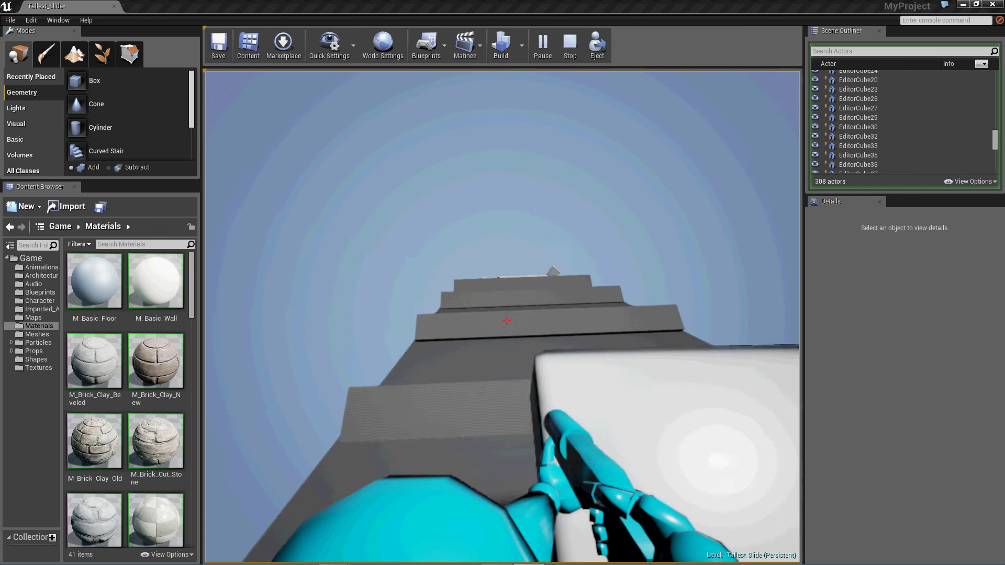
key(w)
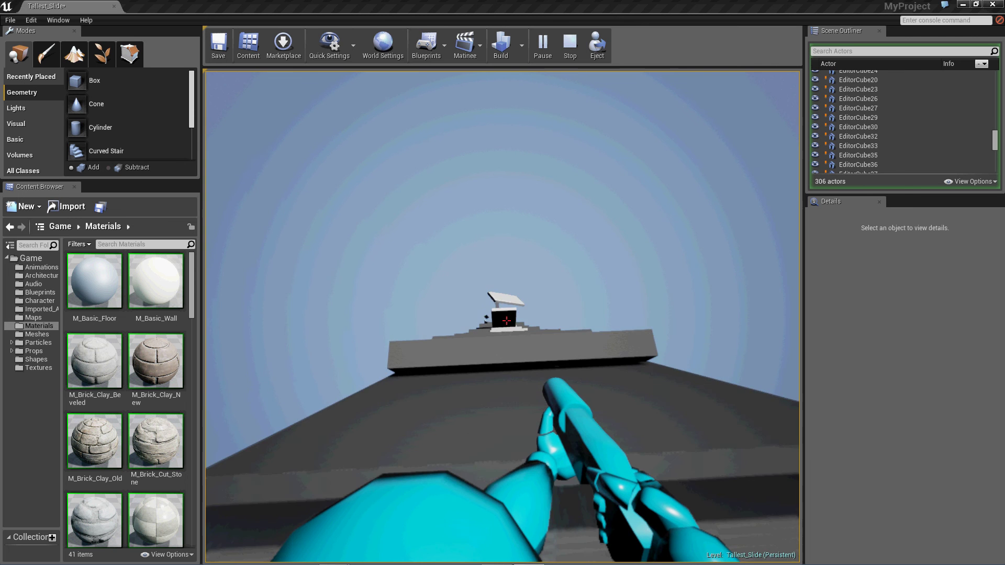
key(w)
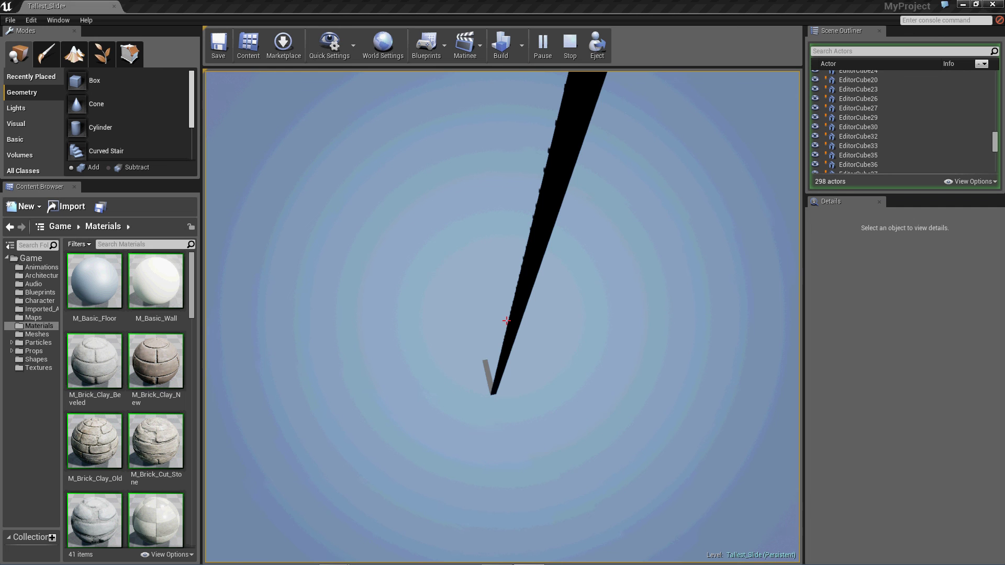
Stop Play In Editor and orbit the viewport to see the slide diagonally
key(Escape)
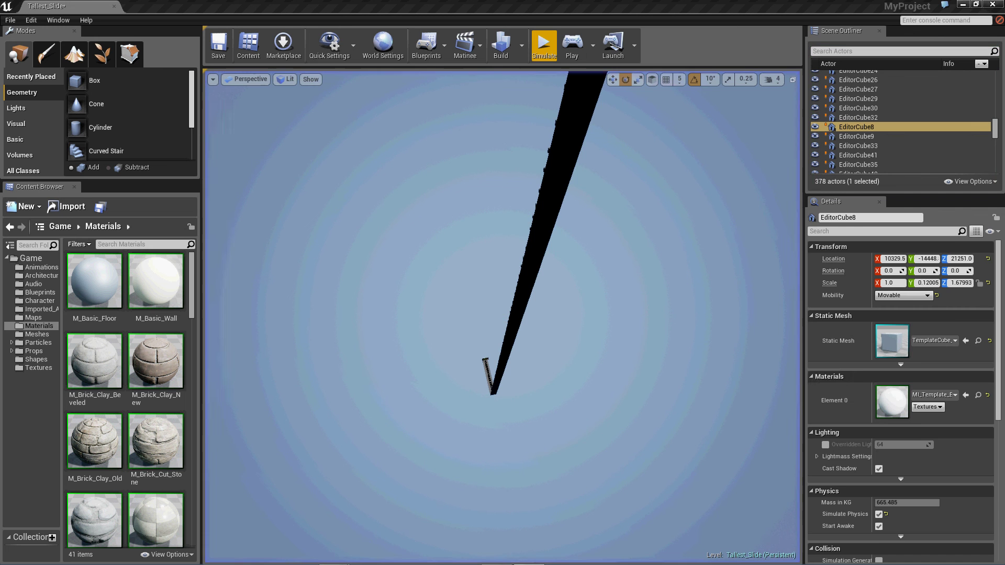
mouse_move(782, 354)
right_down()
mouse_move(794, 337)
mouse_move(784, 358)
right_up()
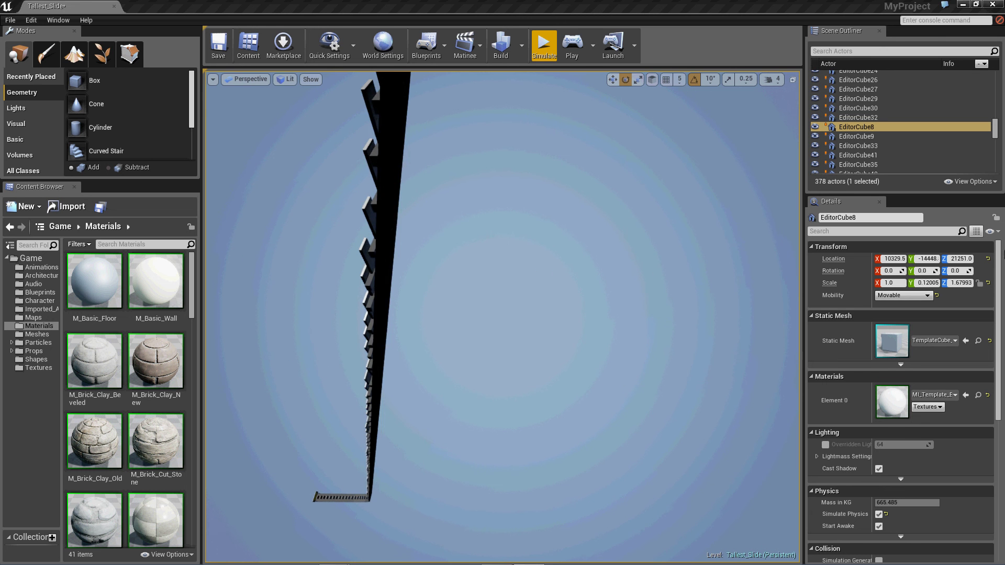
right_drag(606, 276, 607, 274)
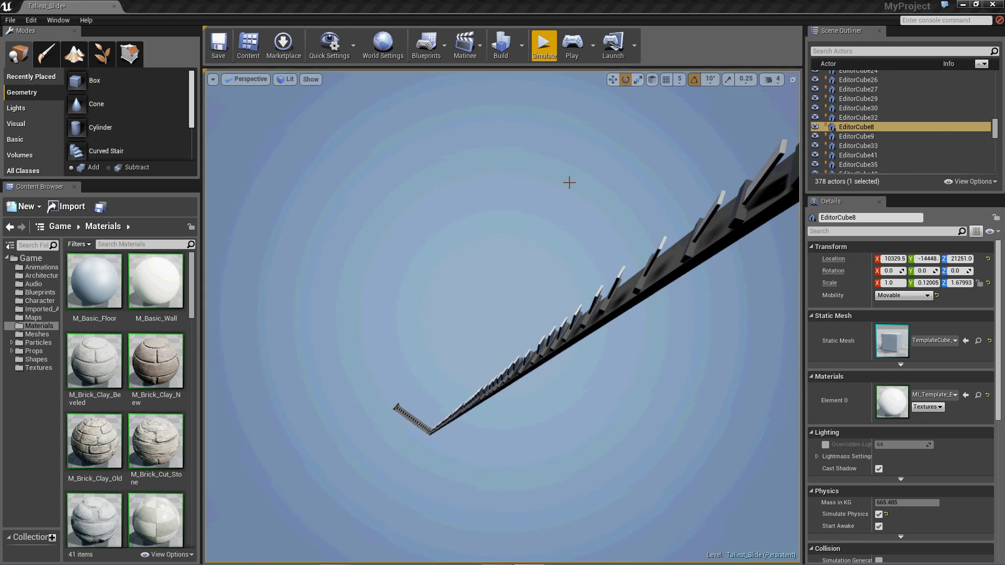